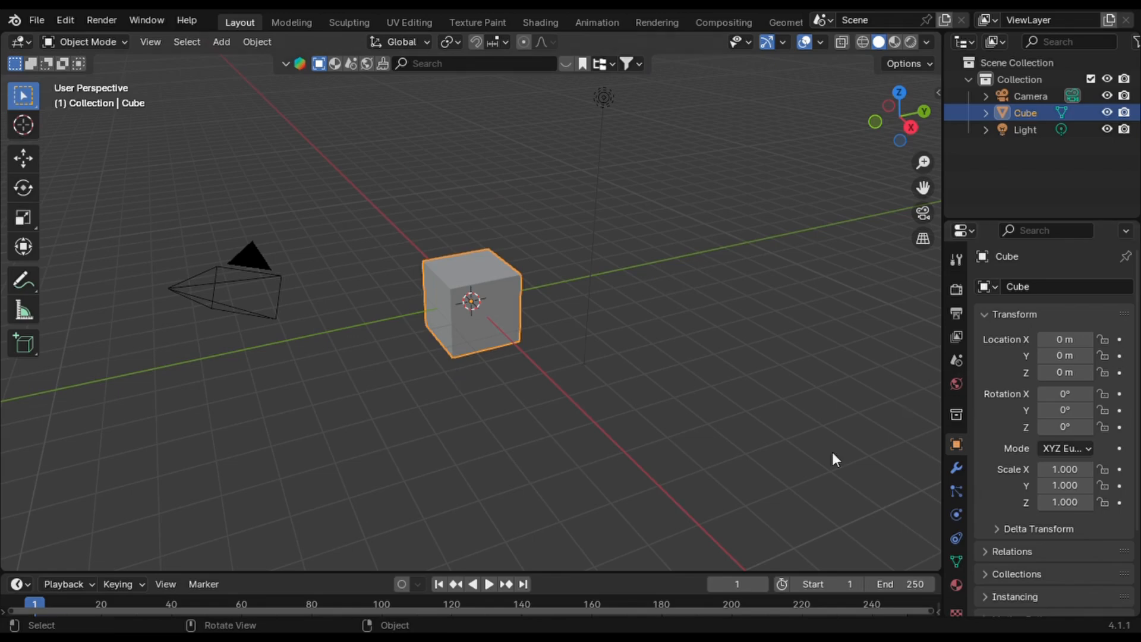
Add an Array modifier to the default cube
scroll(654, 359, down, 3)
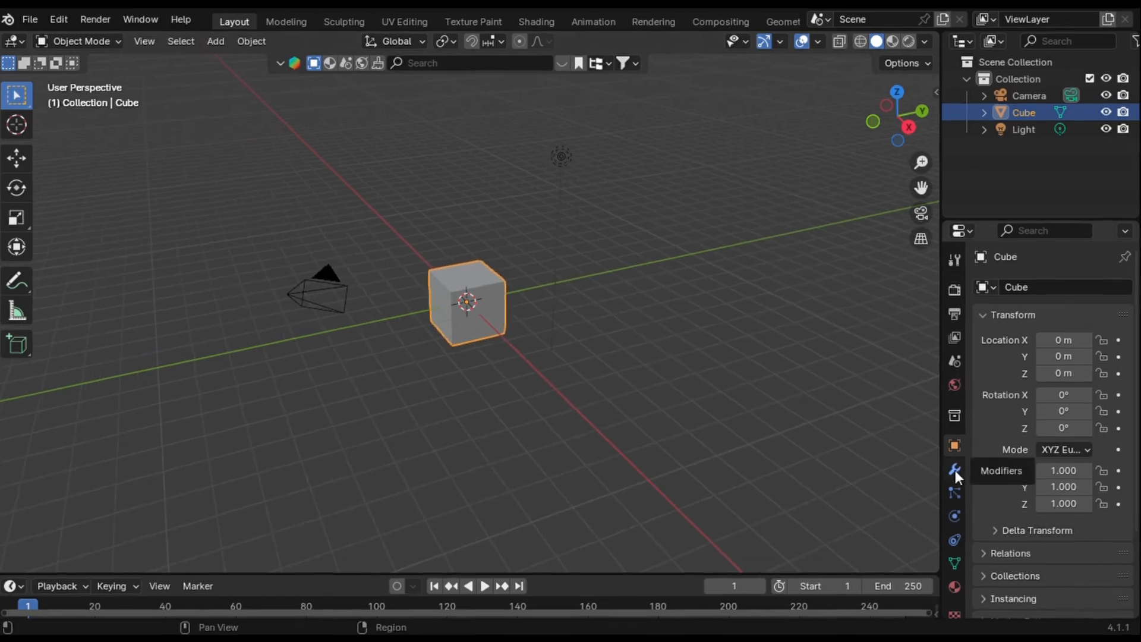
click(954, 470)
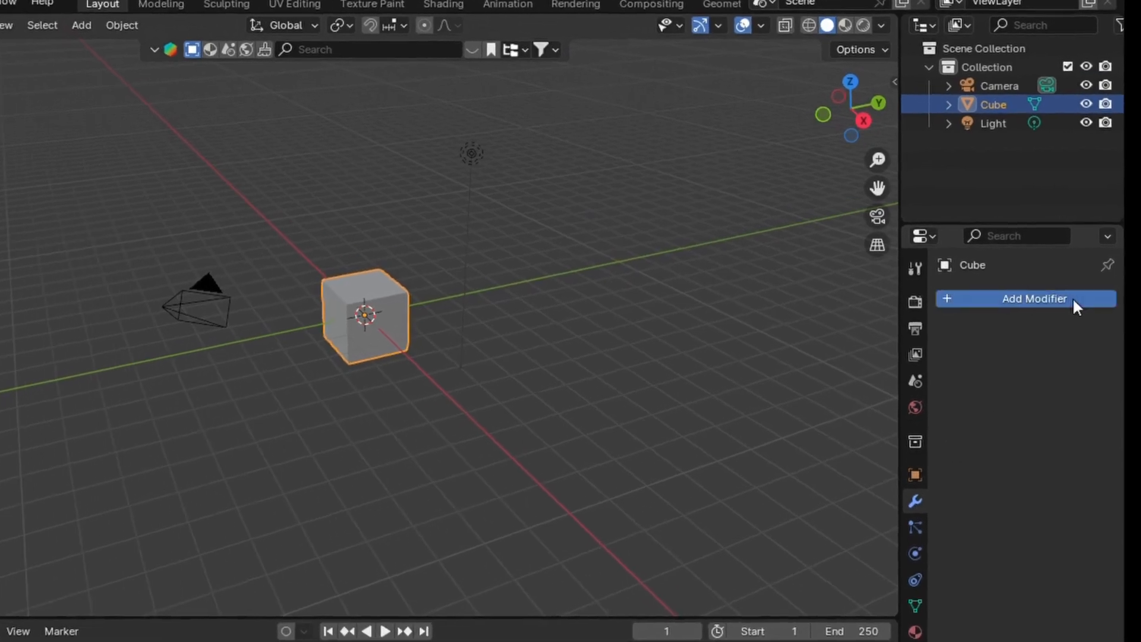
click(1093, 289)
mouse_move(968, 373)
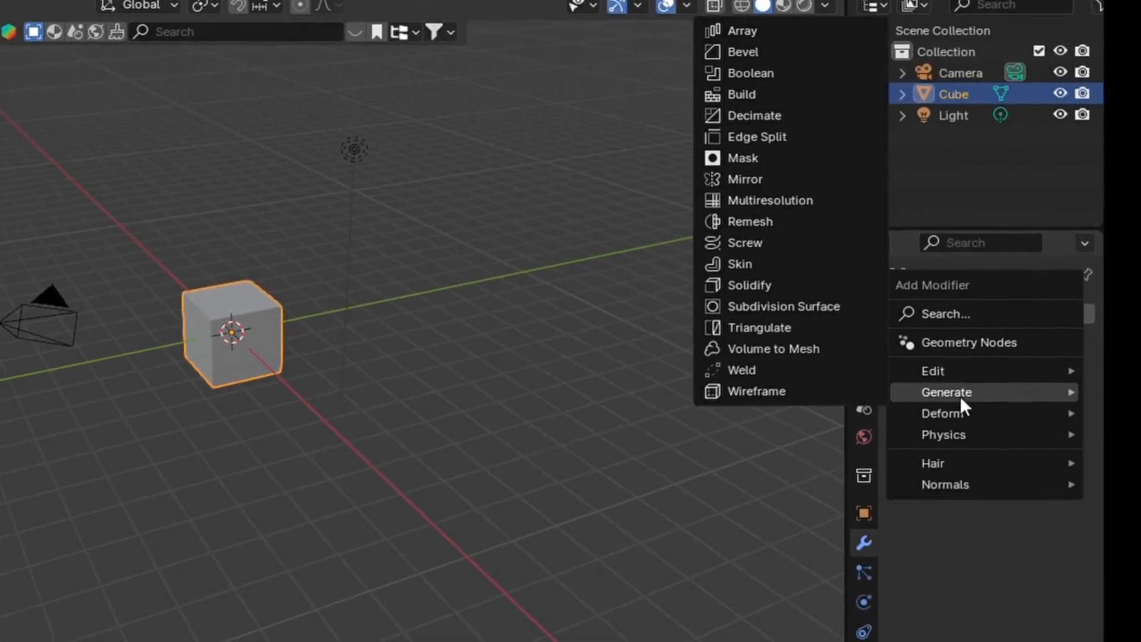
click(720, 26)
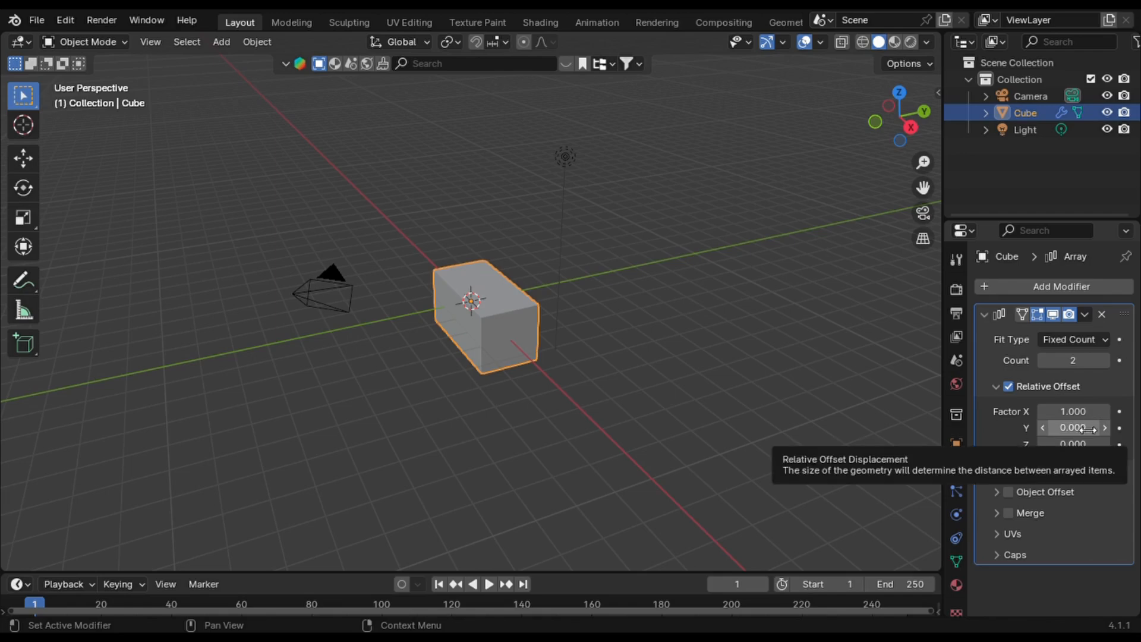
Set the array's relative offset factors to X 0 and Y 1
click(1087, 411)
text(0)
click(1088, 428)
text(1)
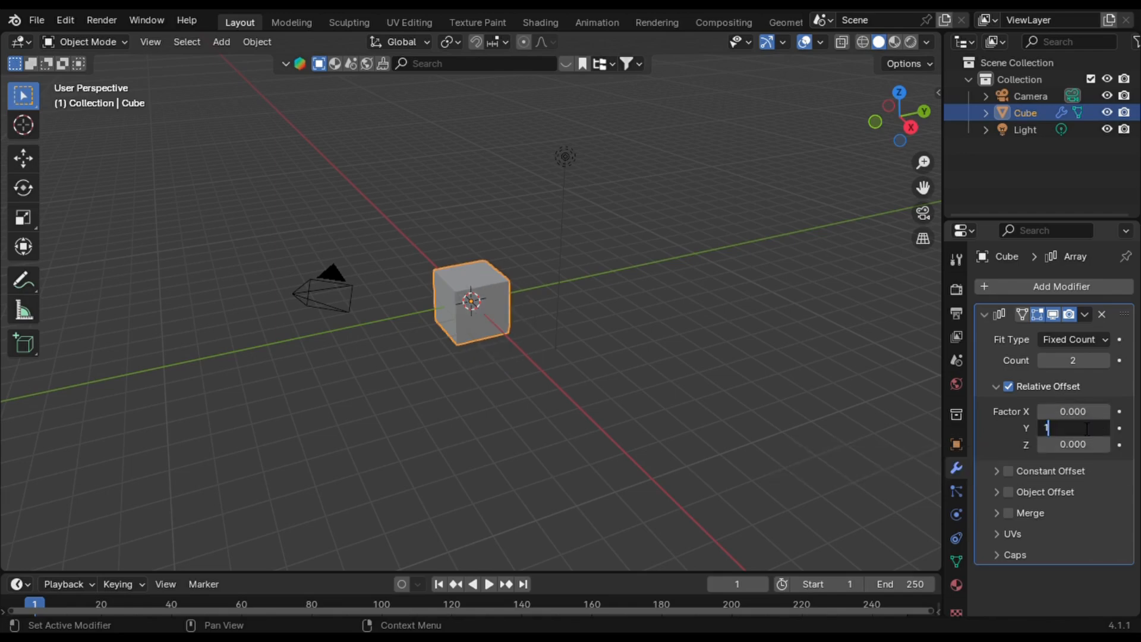
key(Return)
Redirect the array upward by setting the relative offset factors to Y 0 and Z 1
click(1097, 433)
text(0)
click(1095, 445)
text(1)
key(Return)
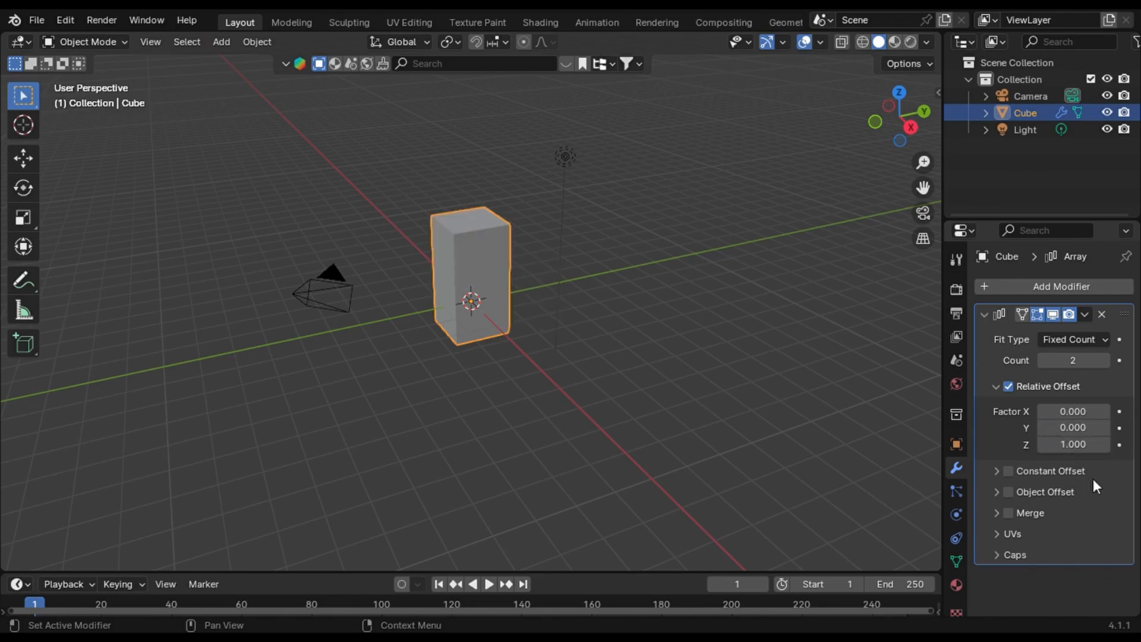
Return the array to the X direction with relative offset factors X 1, Y 0 and Z 0
click(1088, 429)
text(1)
key(Return)
click(1089, 416)
text(1)
key(Return)
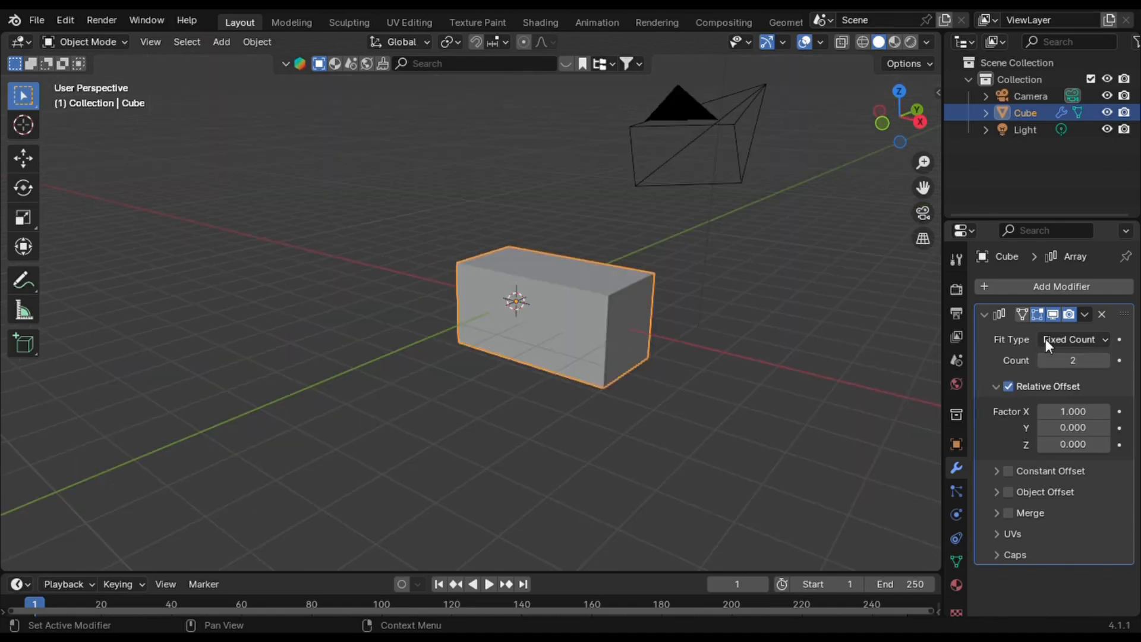
Keep the array's fit type at Fixed Count, raise the count to 7 and set the relative offset X factor to 1.4
click(1082, 339)
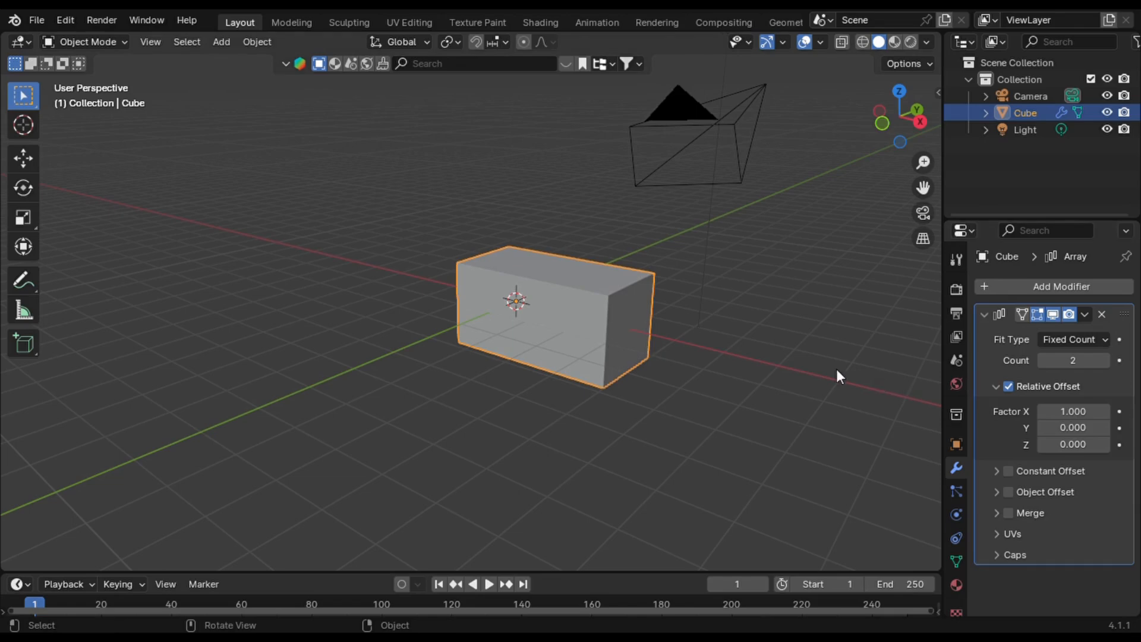
click(1079, 342)
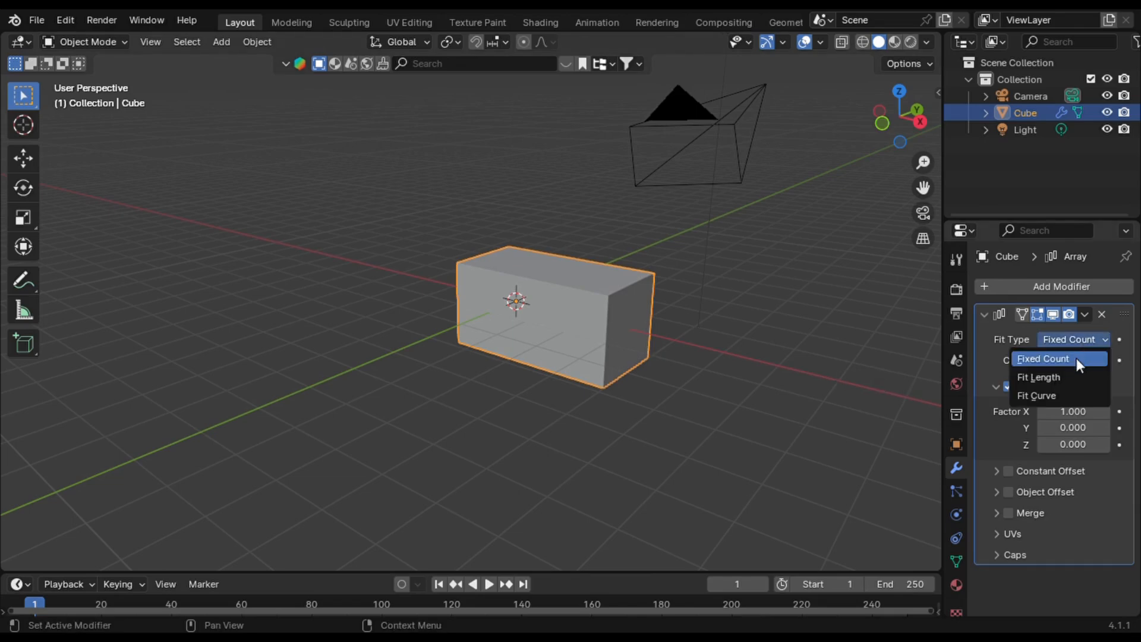
click(1078, 360)
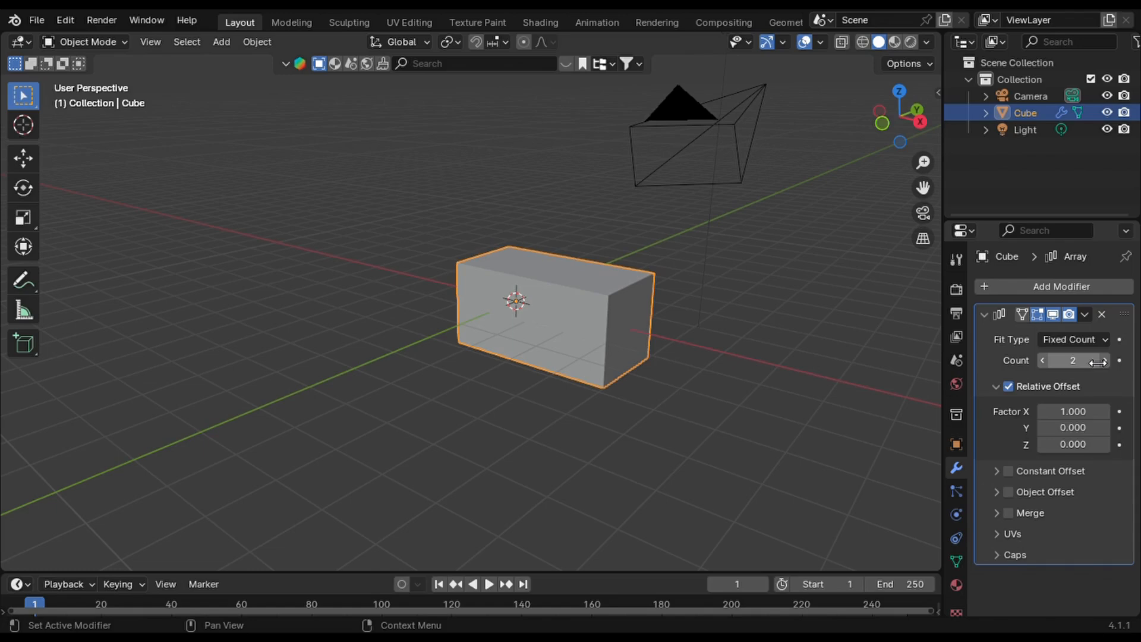
drag(1098, 362, 1104, 364)
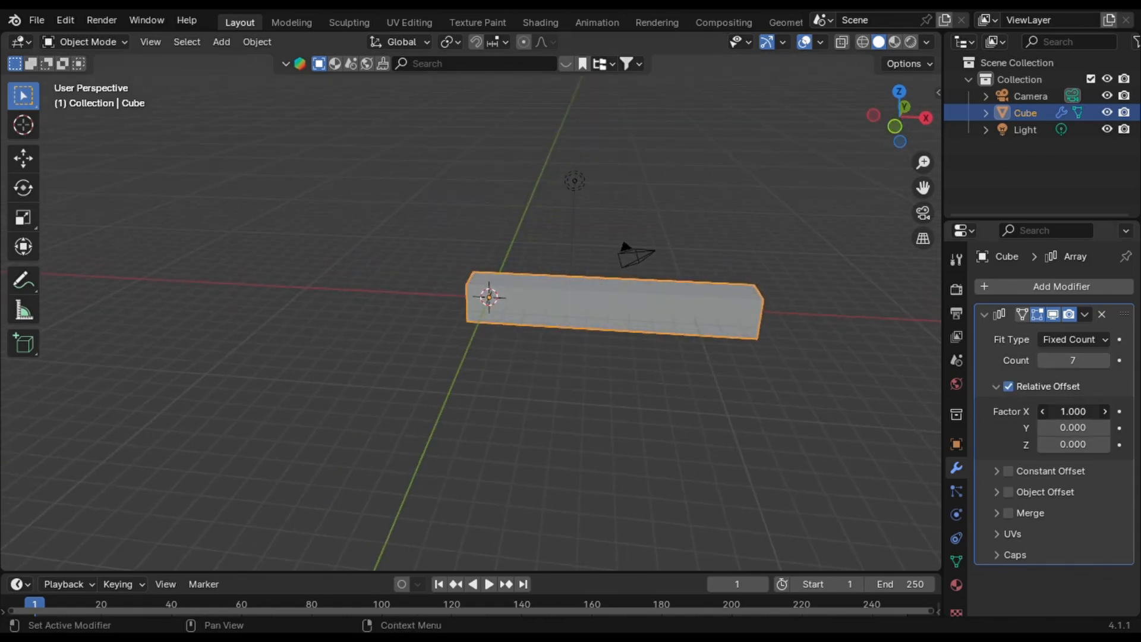
drag(1073, 411, 1096, 411)
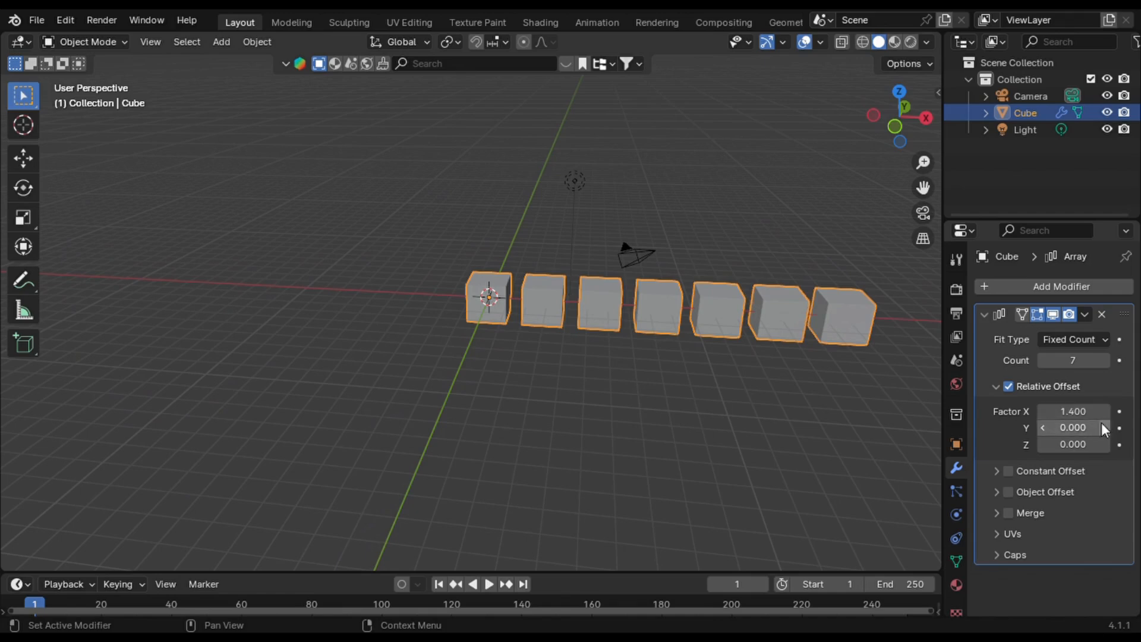
Try relative offset factors of Y 0.7 and Z 1.3 on the array, and undo both changes
drag(1073, 427, 1101, 444)
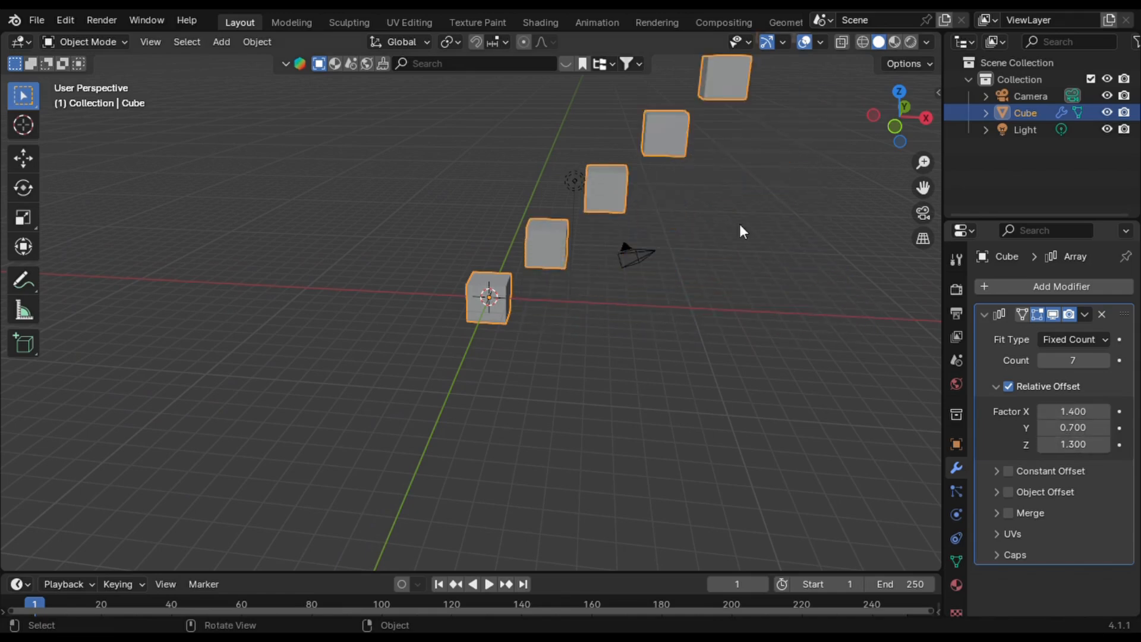
scroll(721, 218, down, 3)
middle_drag(720, 217, 700, 181)
key(ctrl+z)
key(ctrl+z)
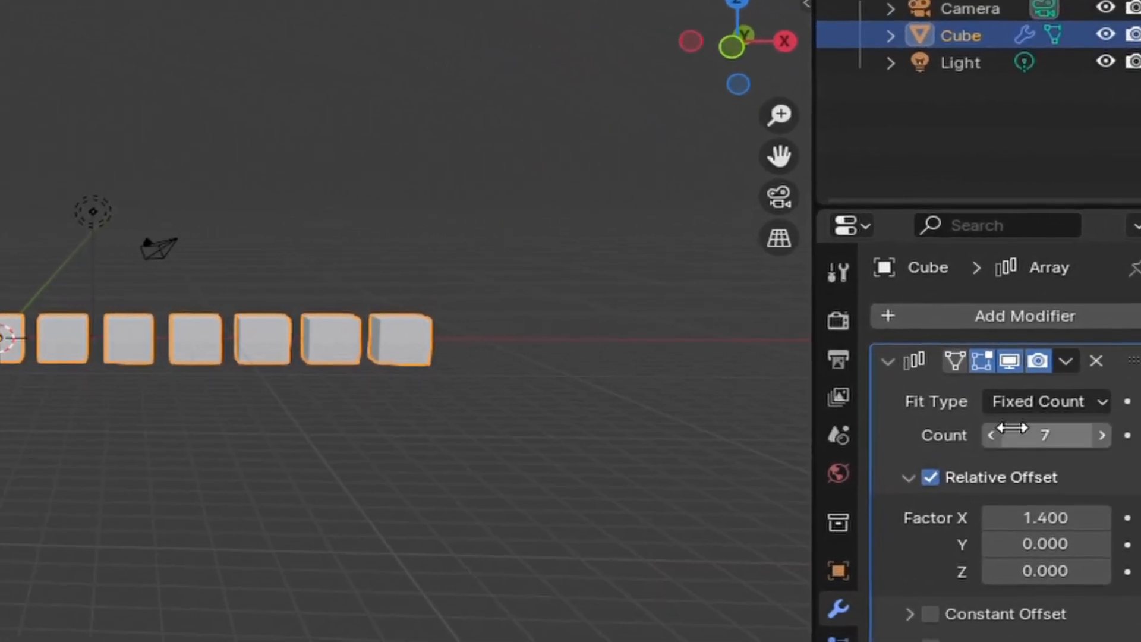
Keyframe the array's count at frame 1, enlarge the timeline and play the animation of the cube copies
click(1126, 435)
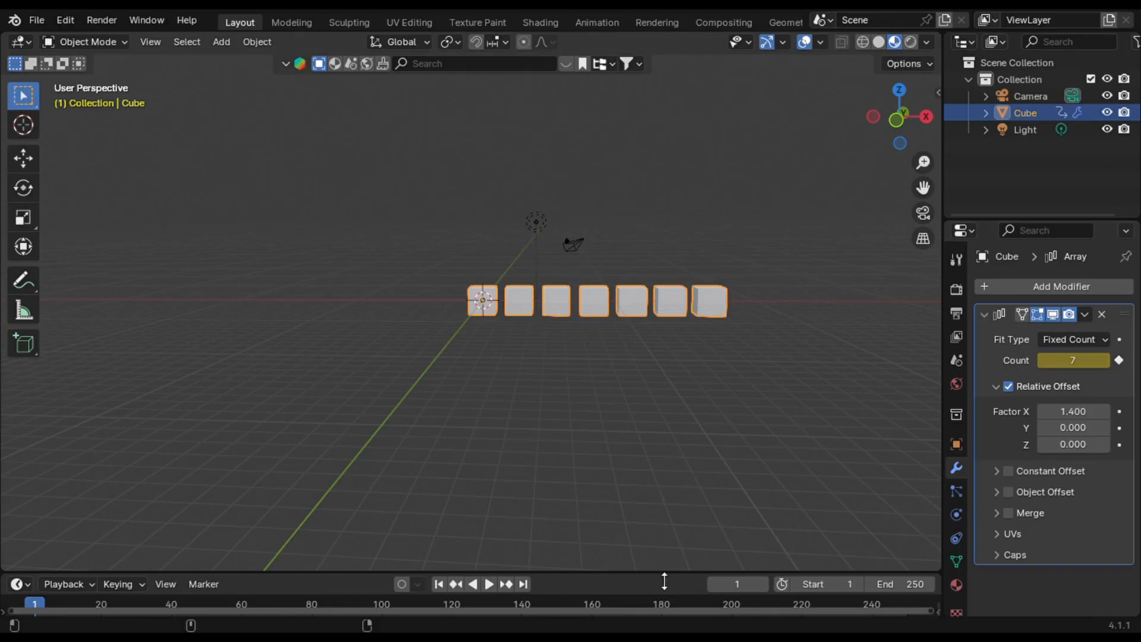
drag(661, 553, 661, 513)
key(space)
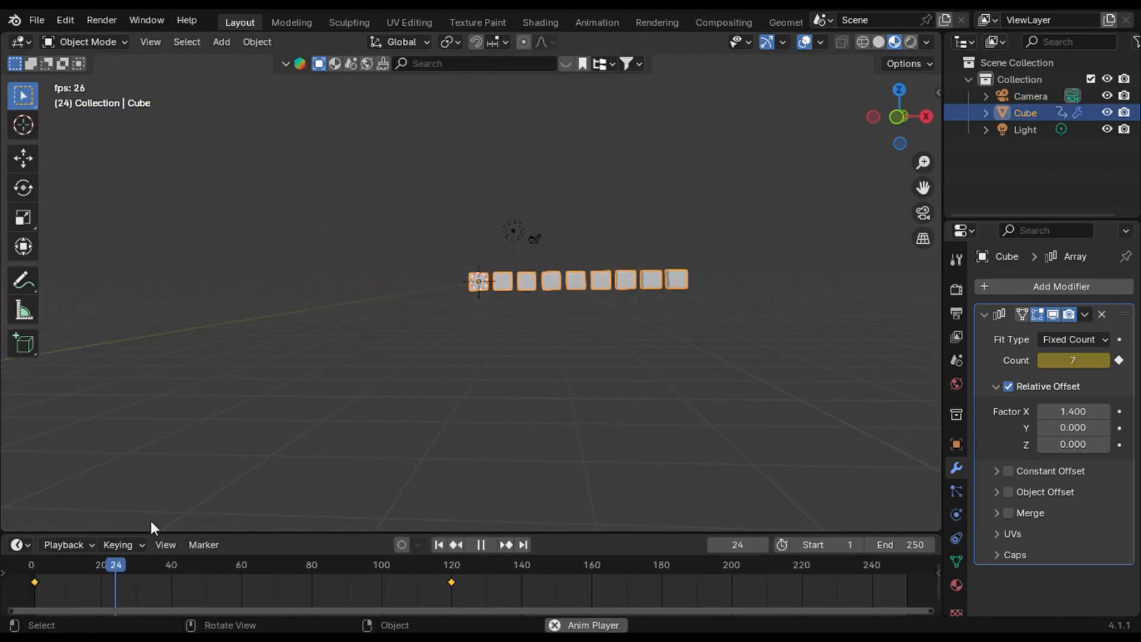
Switch the array's fit type to Fit Length and set the length to 34 m
click(1073, 340)
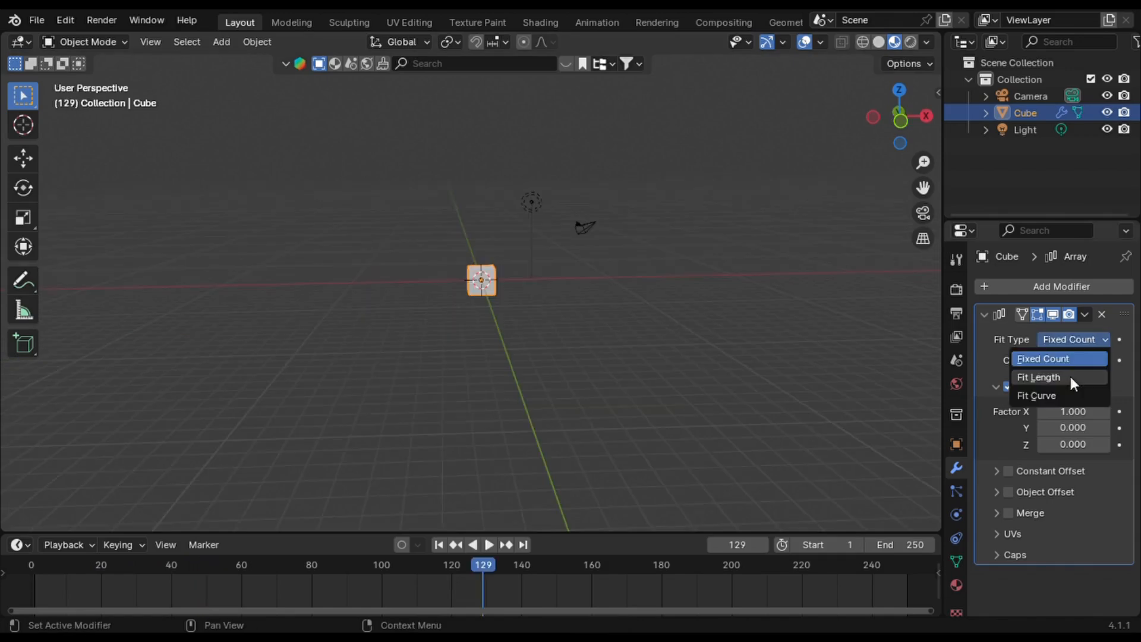
click(1070, 376)
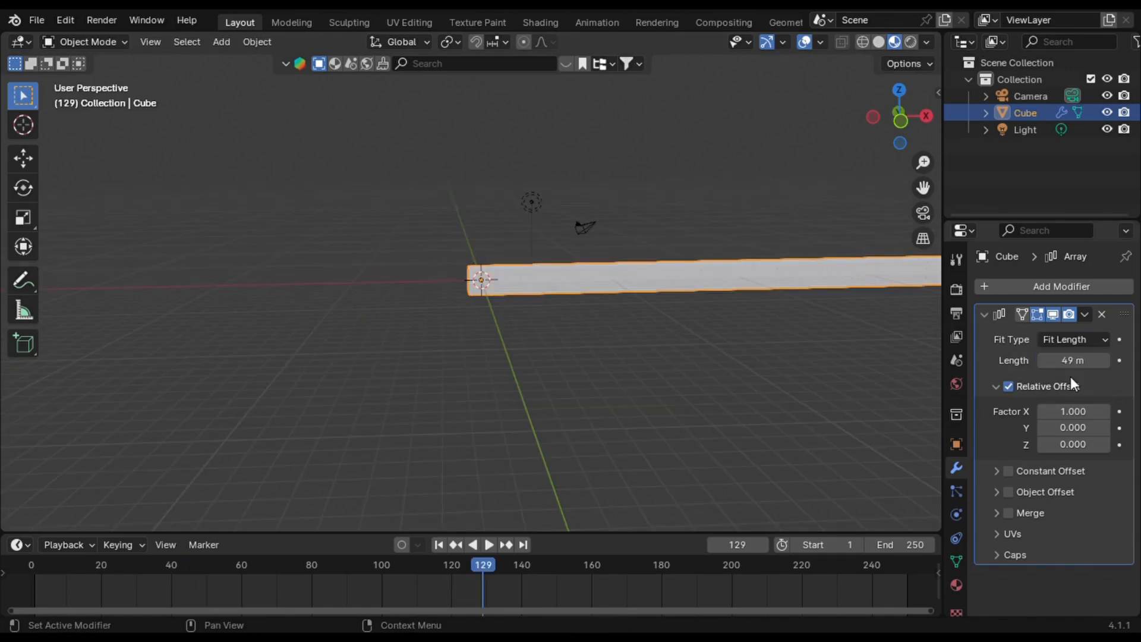
scroll(840, 324, down, 1)
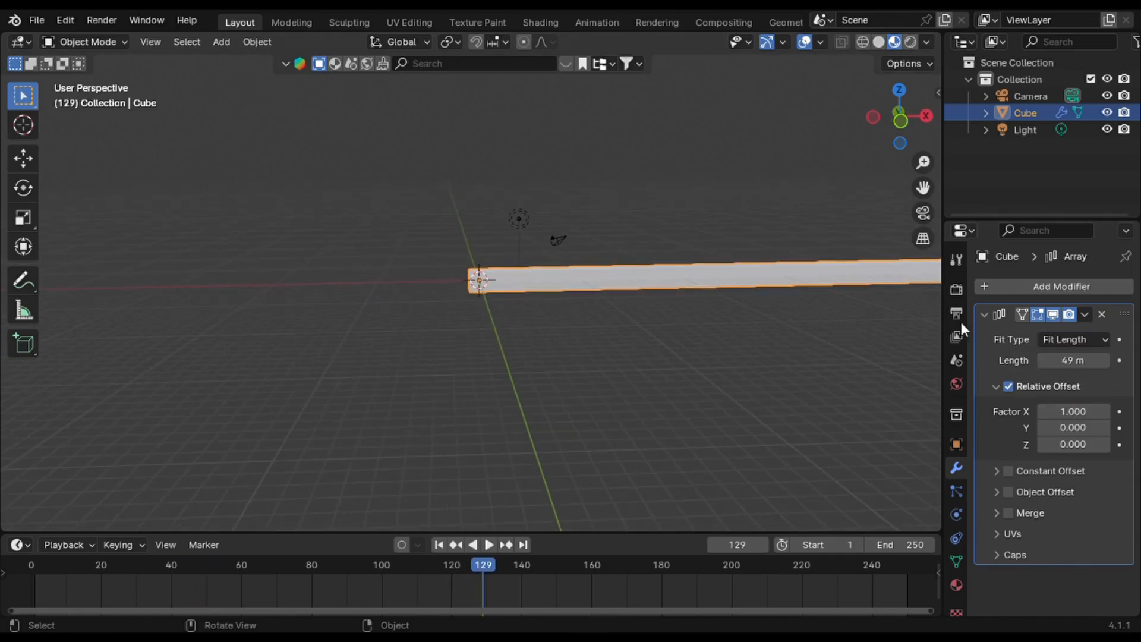
scroll(716, 331, down, 1)
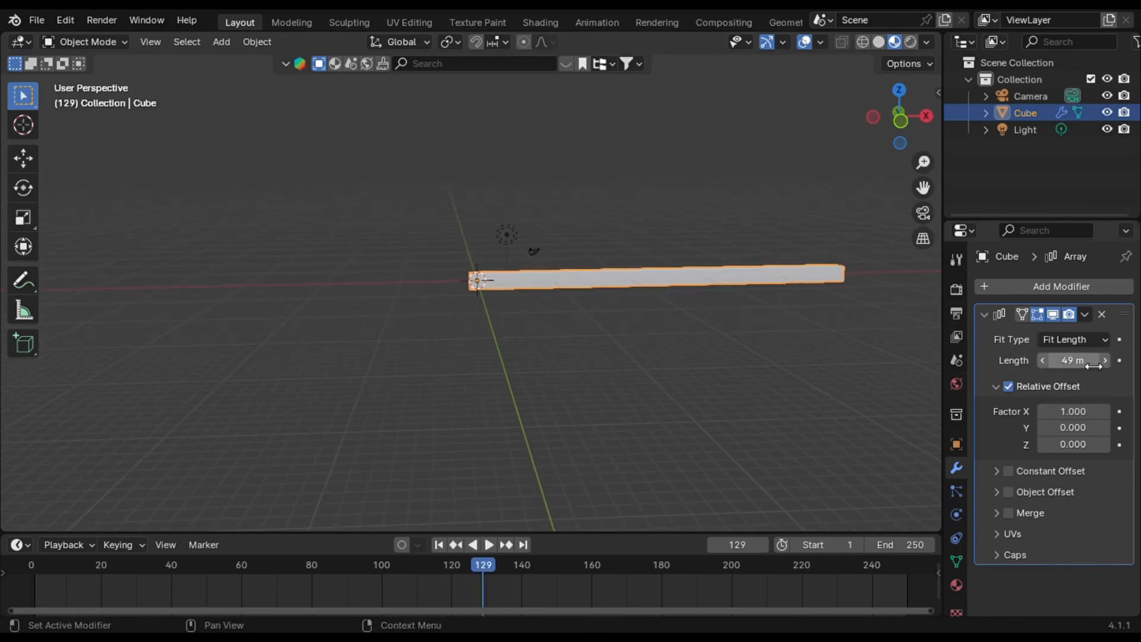
drag(1073, 360, 1029, 360)
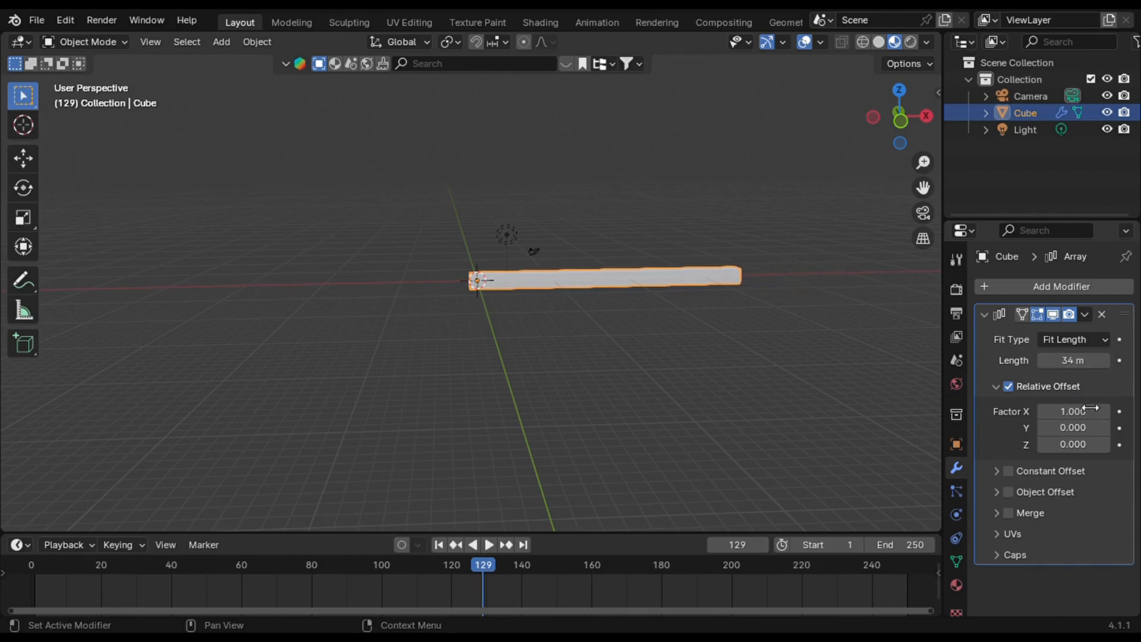
Space the cube copies apart along X with a relative offset factor of 2.1
drag(1072, 412, 1102, 412)
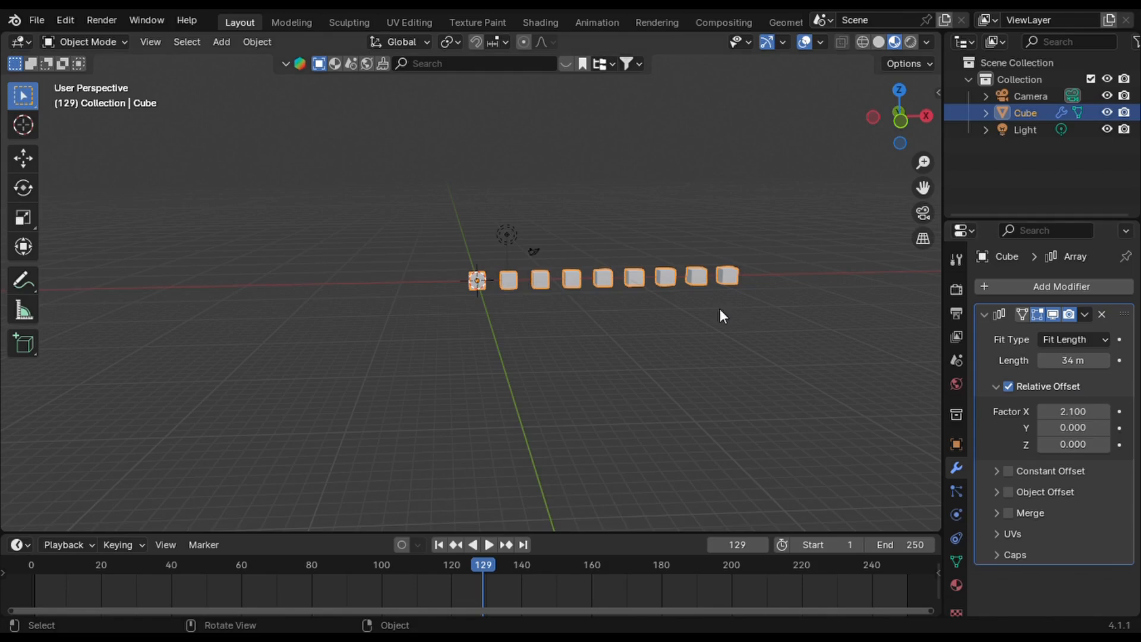
middle_drag(719, 308, 693, 308)
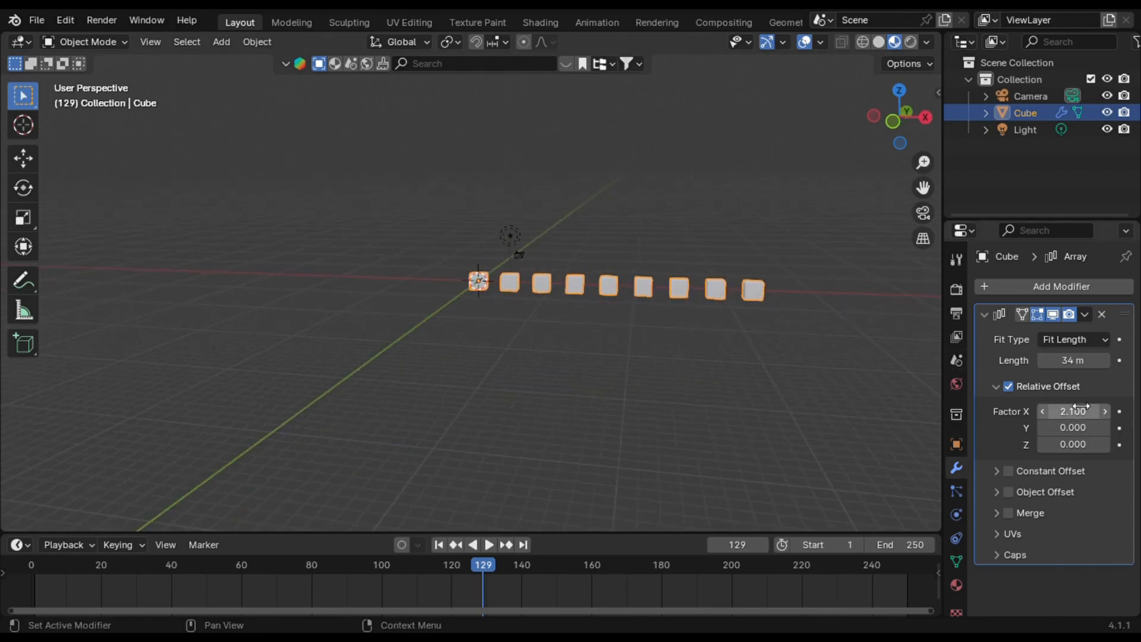
drag(1073, 411, 1129, 427)
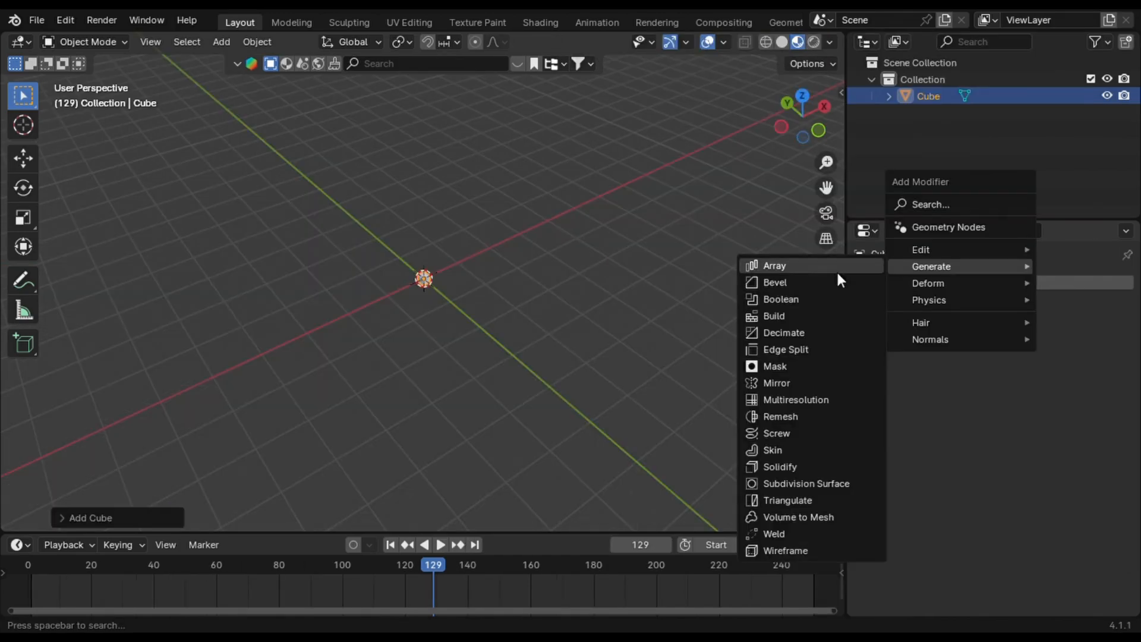
Add an Array modifier to the new cube and set its fit type to Fit Curve
click(836, 270)
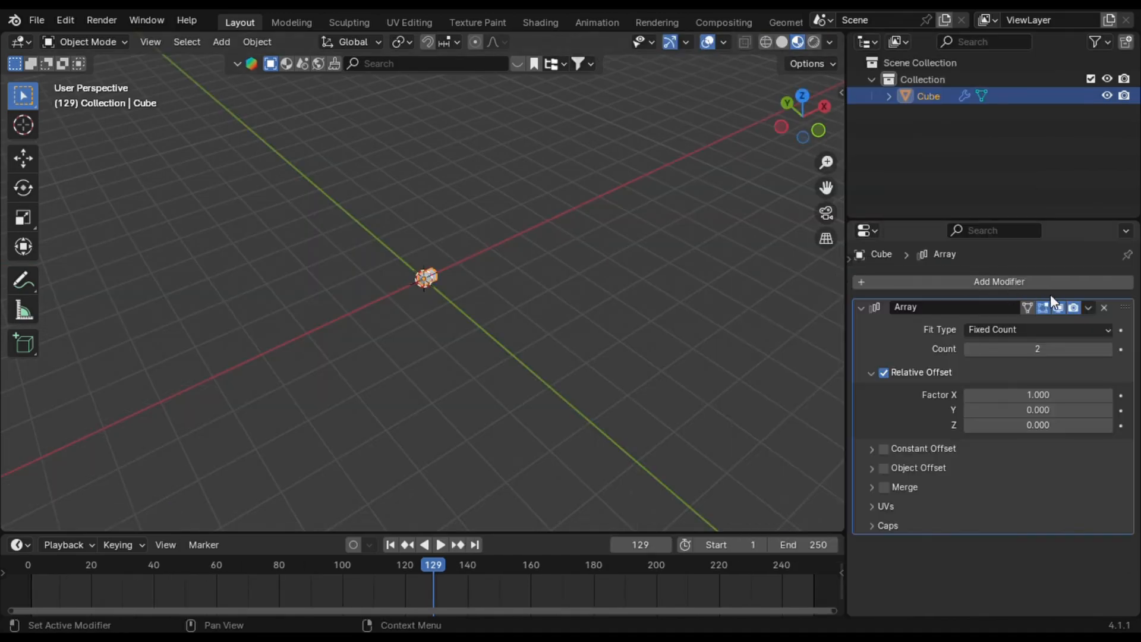
click(1106, 330)
click(1033, 379)
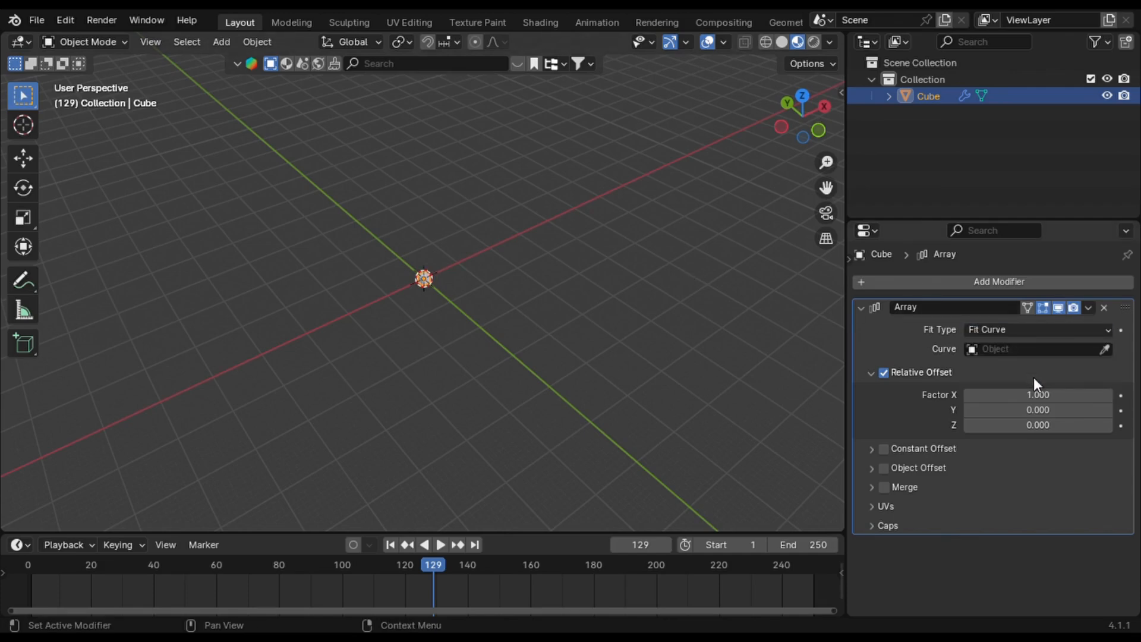
Add a Curve deform modifier to the cube below the Array modifier
click(1004, 282)
mouse_move(1010, 285)
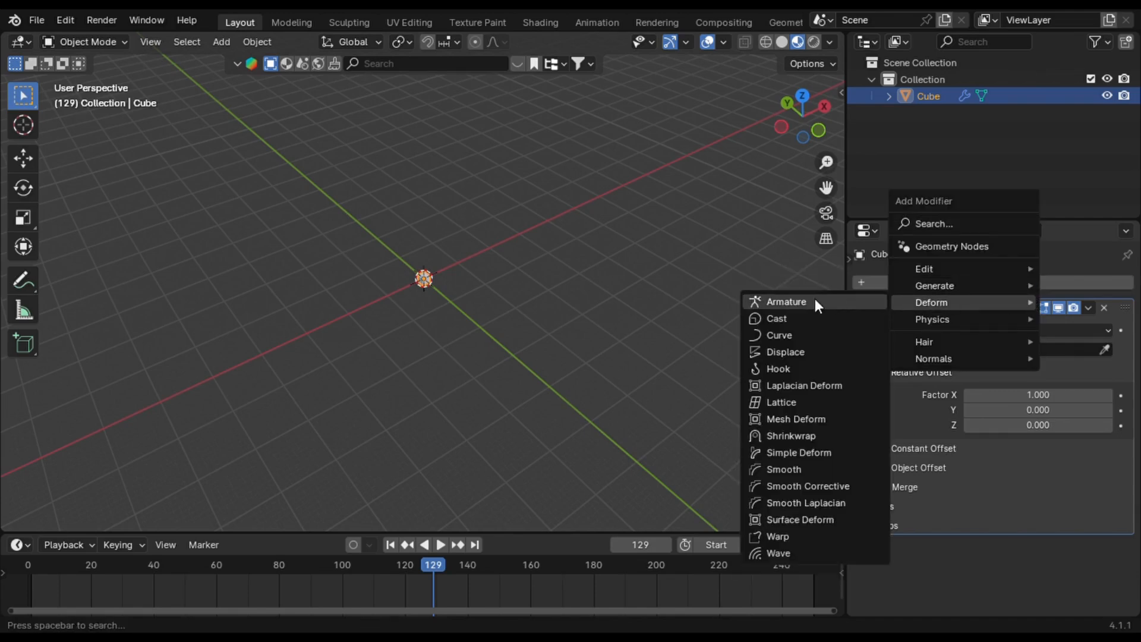
click(811, 336)
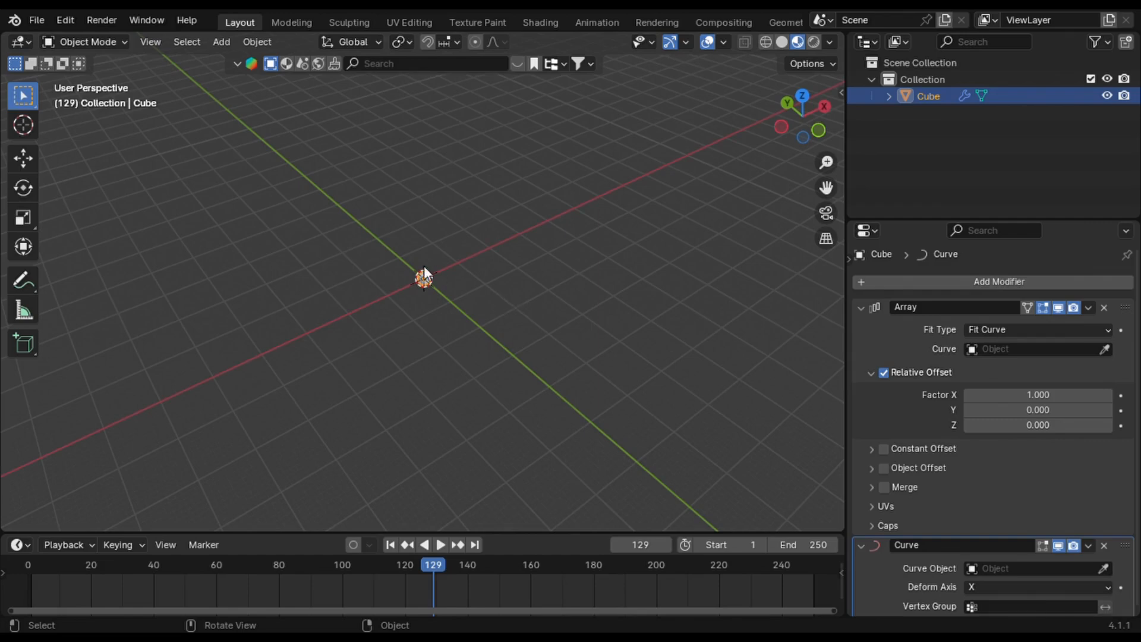
Add a Bézier circle at the origin and scale it up into a large ring around the cube
key(shift+a)
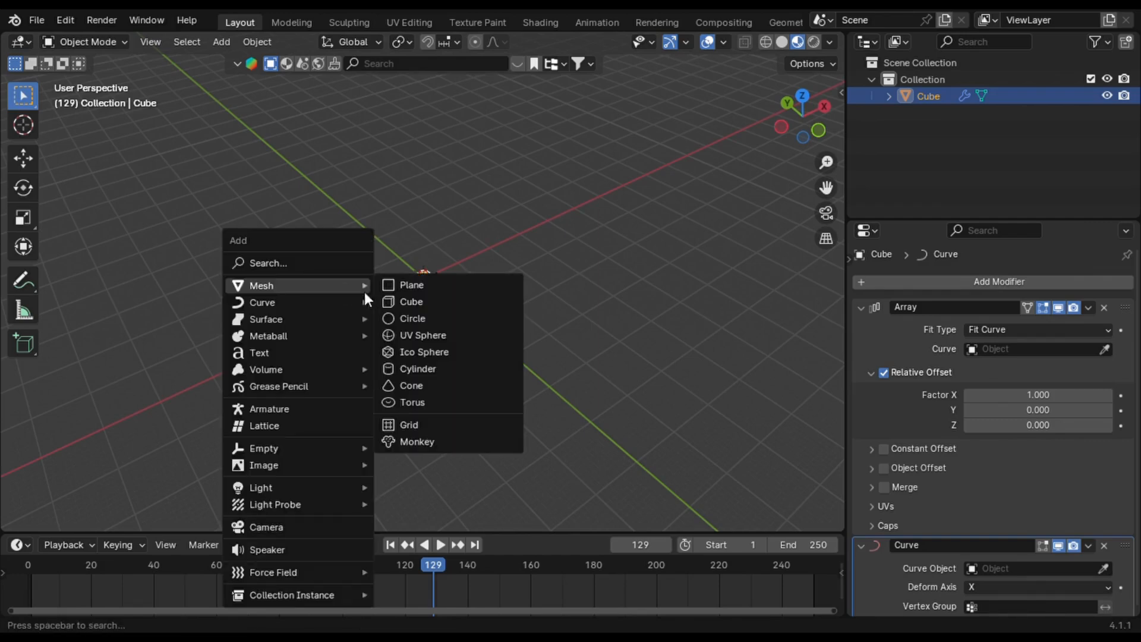
mouse_move(329, 300)
click(405, 315)
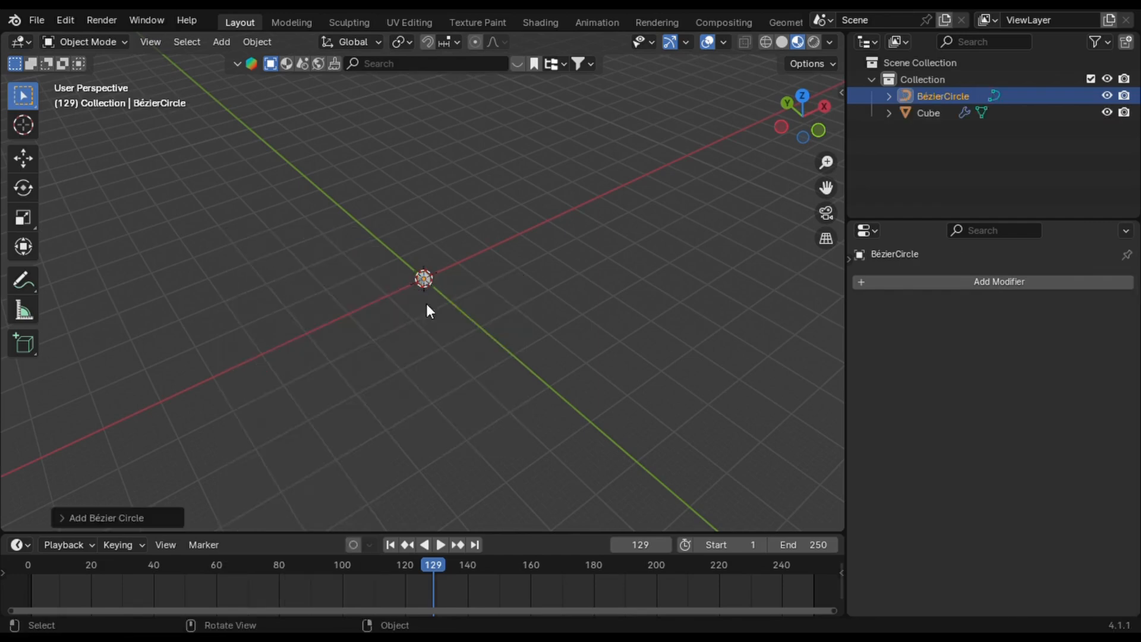
key(s)
click(814, 385)
scroll(622, 294, up, 8)
key(s)
click(644, 298)
Assign the Bézier circle as the fit curve of the cube's Array modifier
click(439, 265)
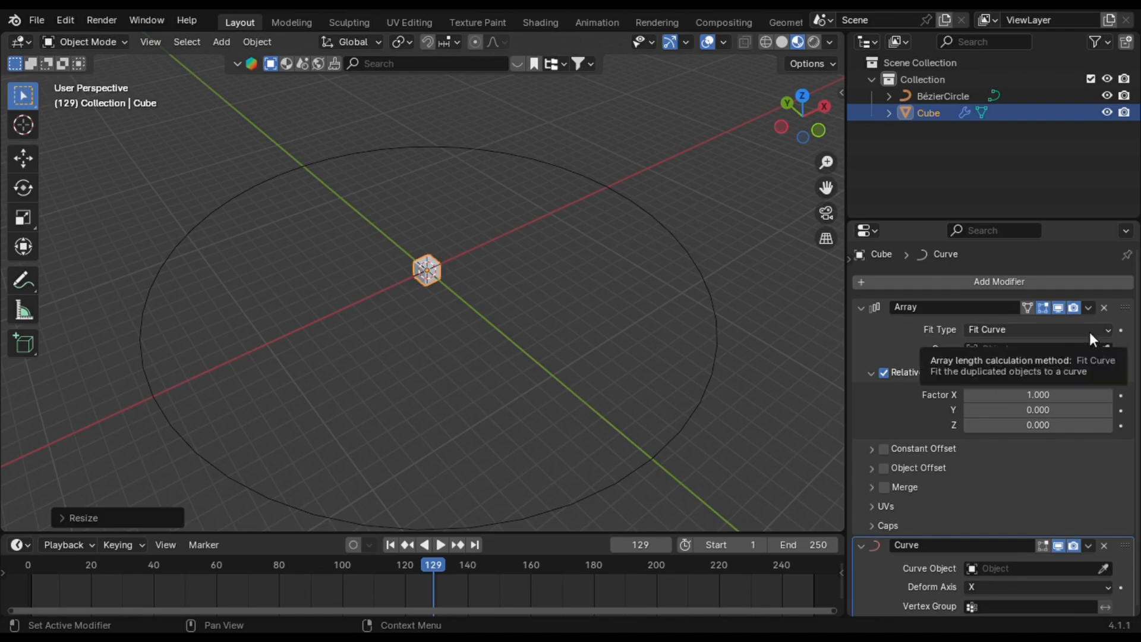
click(1096, 354)
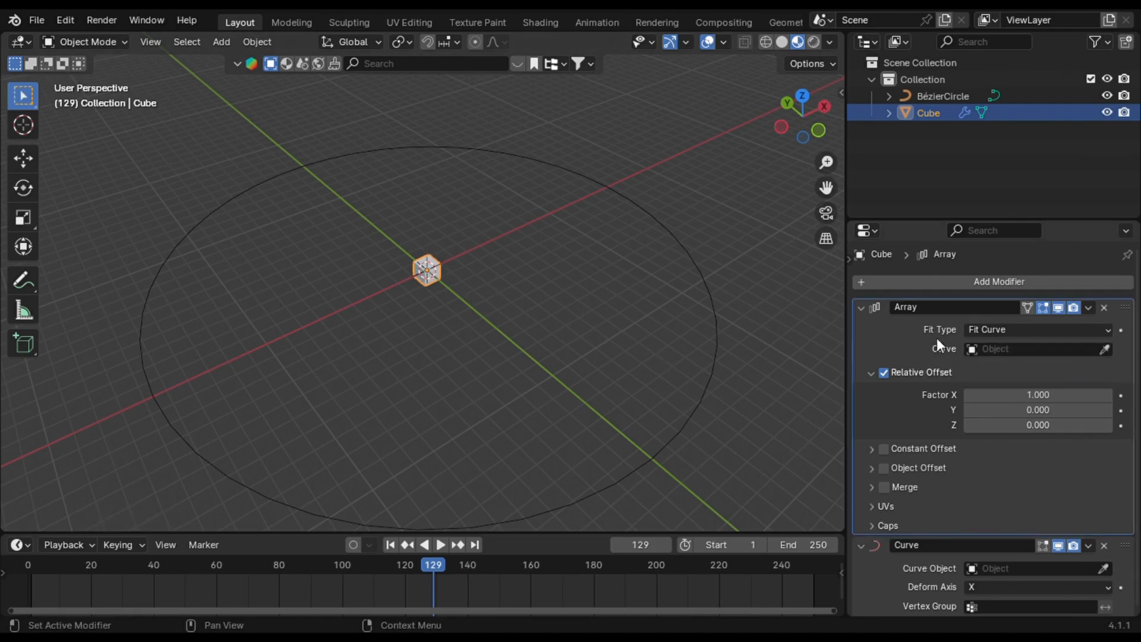
click(1104, 348)
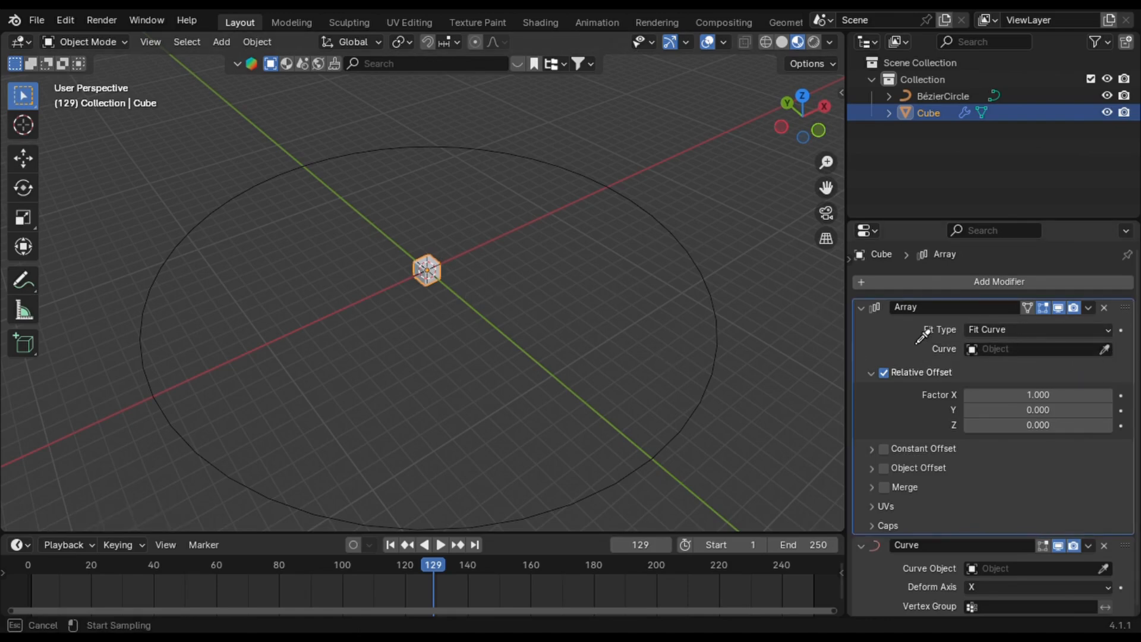
click(716, 358)
ctrl+middle_drag(934, 365, 936, 376)
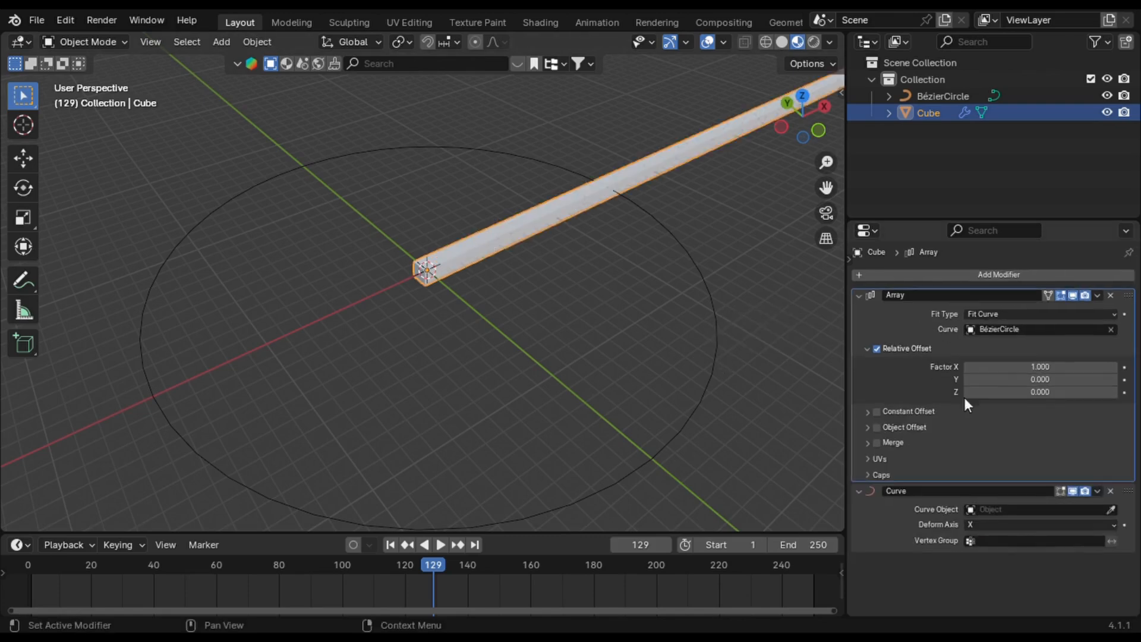
Assign the Bézier circle as the Curve modifier's curve object and adjust the array's relative offset Factor X
click(1111, 510)
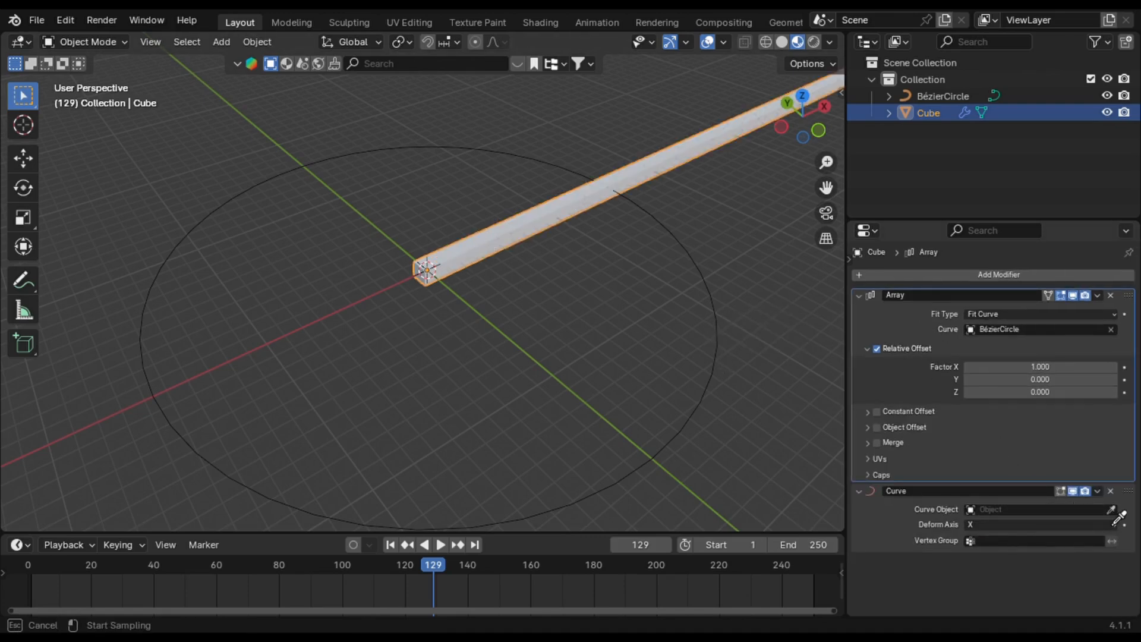
click(713, 364)
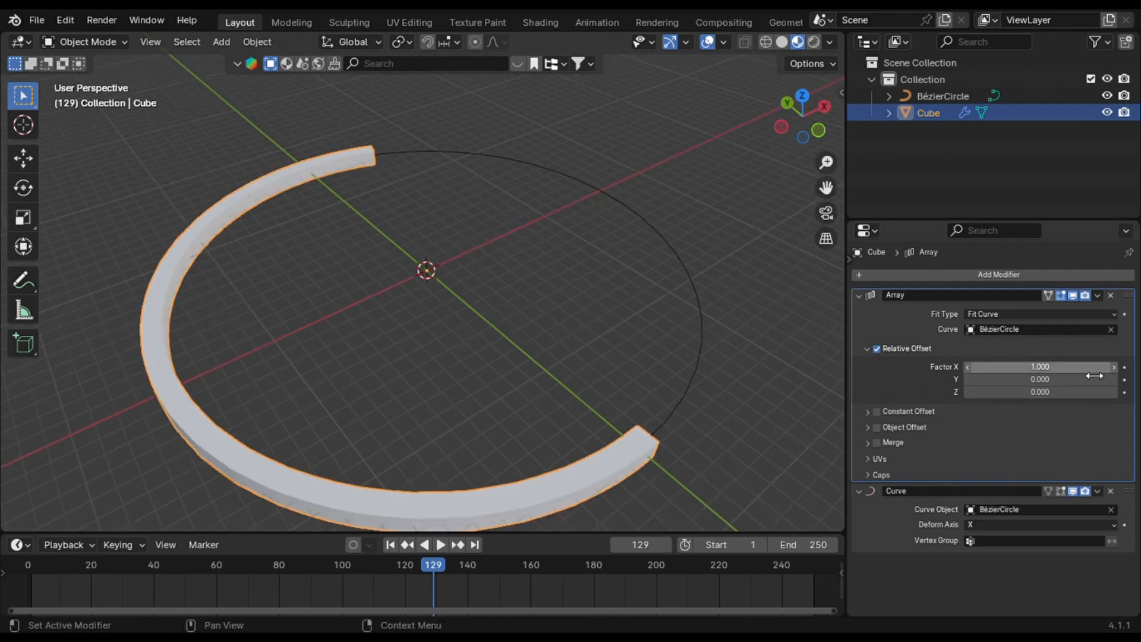
drag(1097, 368, 1022, 368)
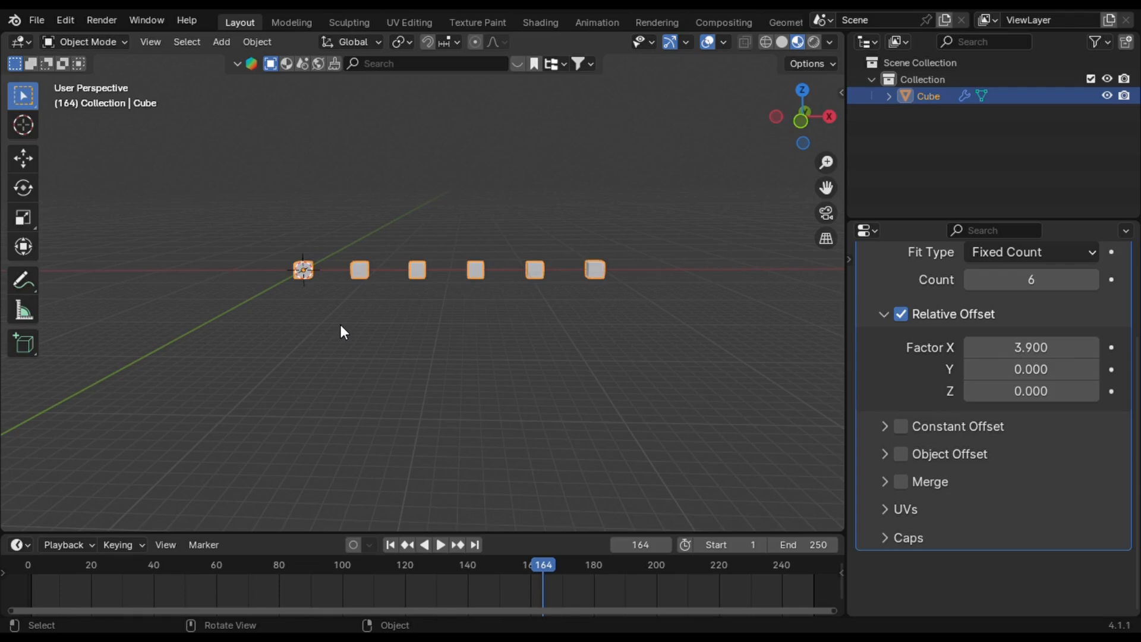
Add a monkey mesh, scale it up to about three times its size and move it away from the row of cubes
key(shift+a)
mouse_move(263, 277)
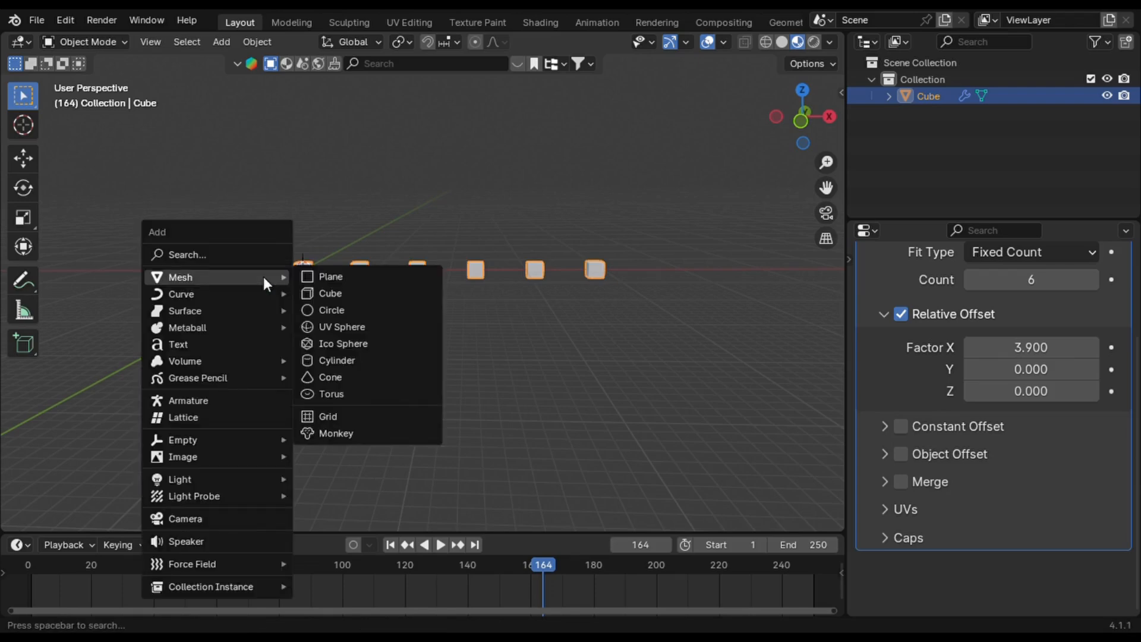
click(345, 432)
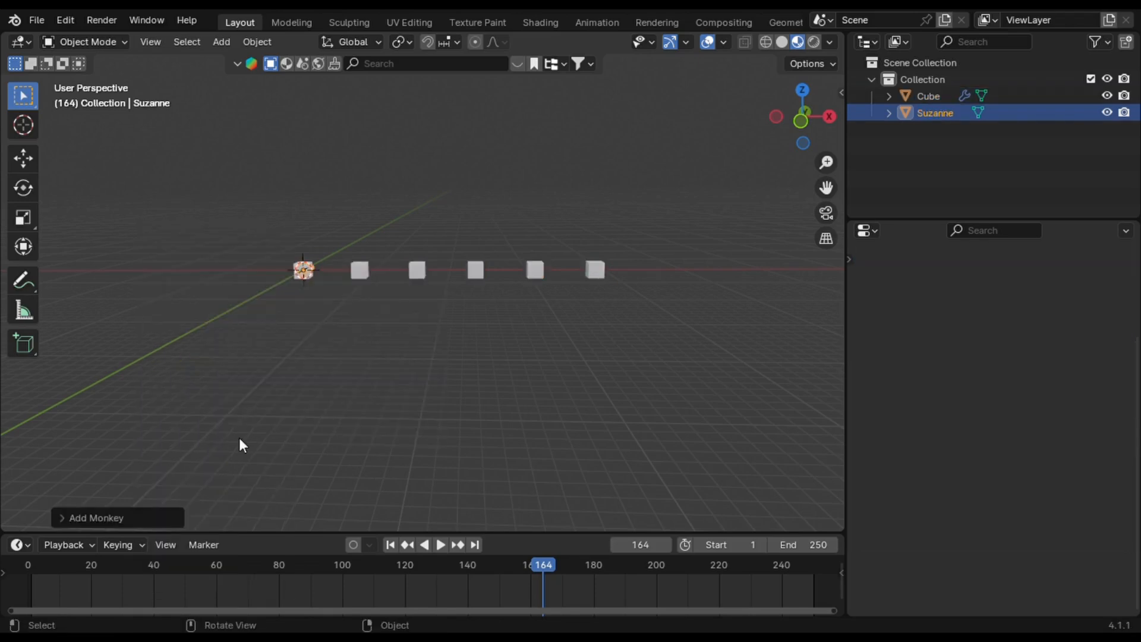
key(s)
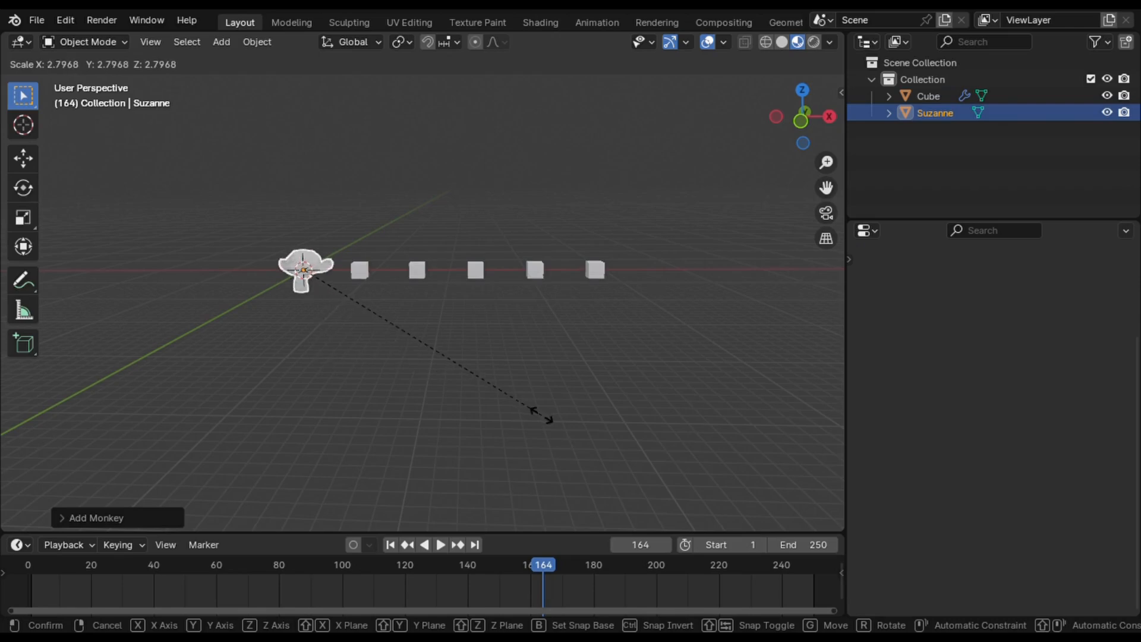
click(590, 415)
key(g)
click(494, 374)
Add a cylinder mesh, scale it up and move it beside the row of cubes, below the monkey head
key(shift+a)
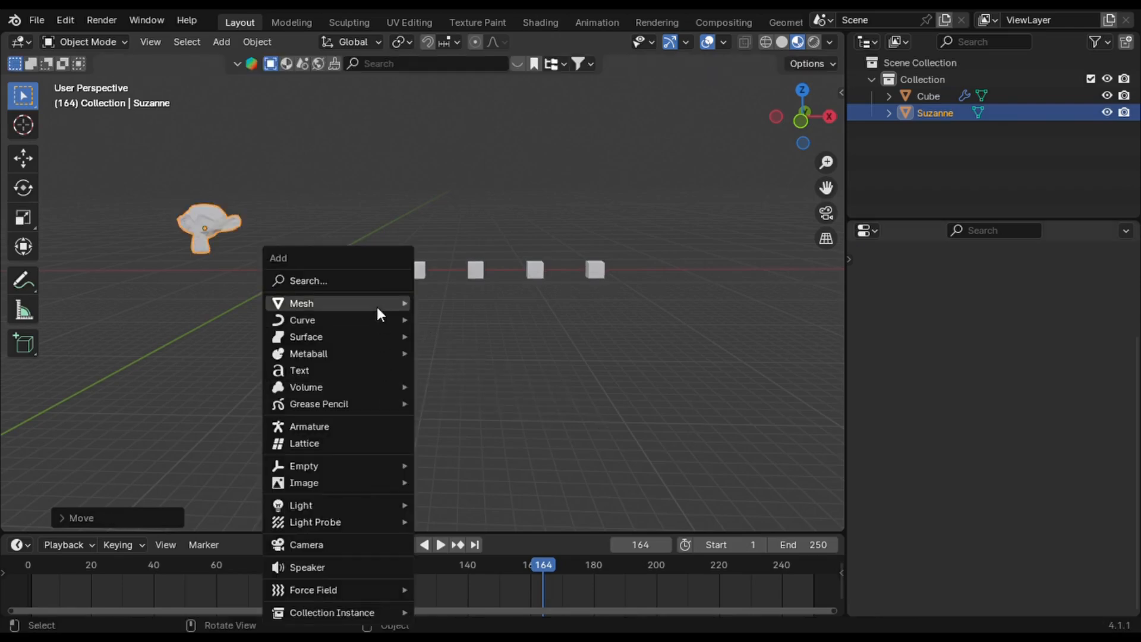
mouse_move(377, 307)
click(515, 387)
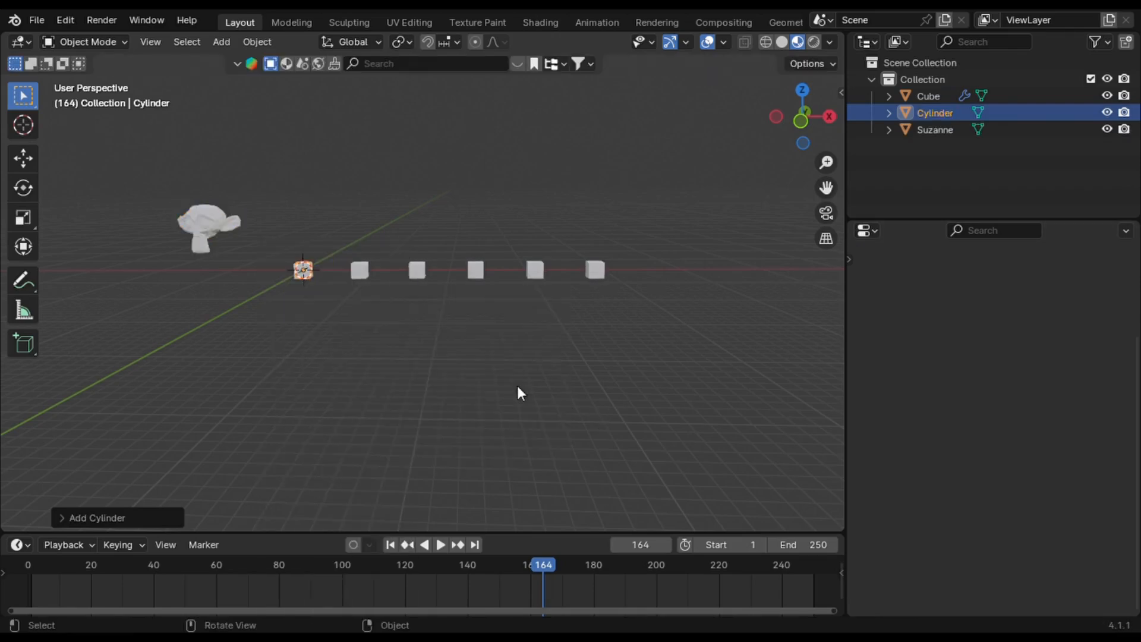
key(s)
click(528, 421)
key(g)
click(394, 470)
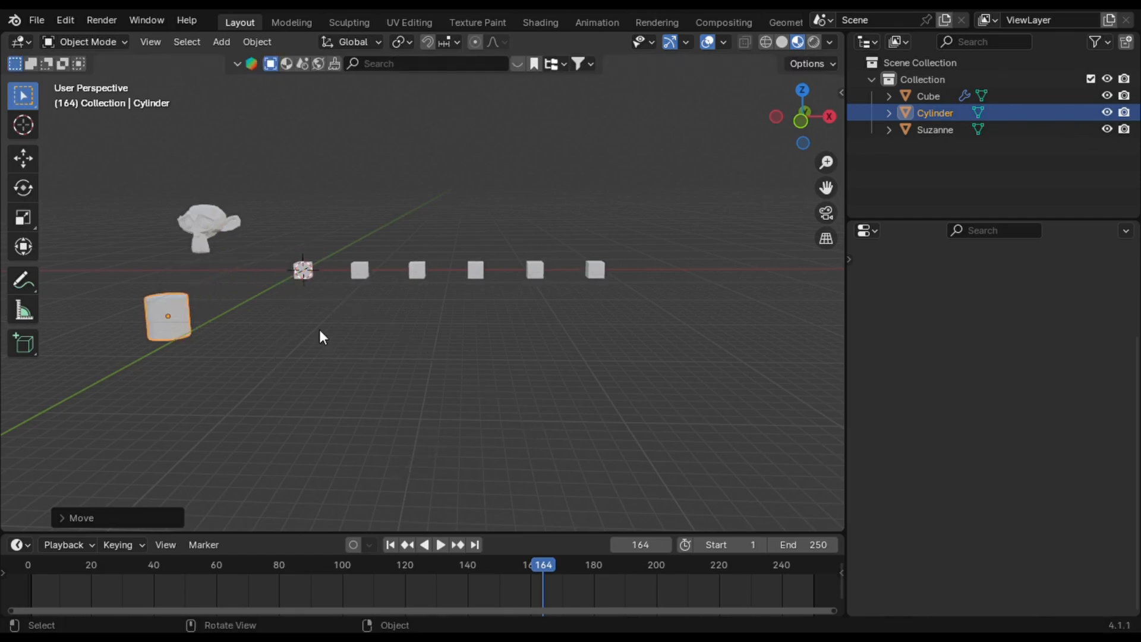
Set Suzanne as the start cap and Cylinder as the end cap of the cube's Array modifier
click(301, 271)
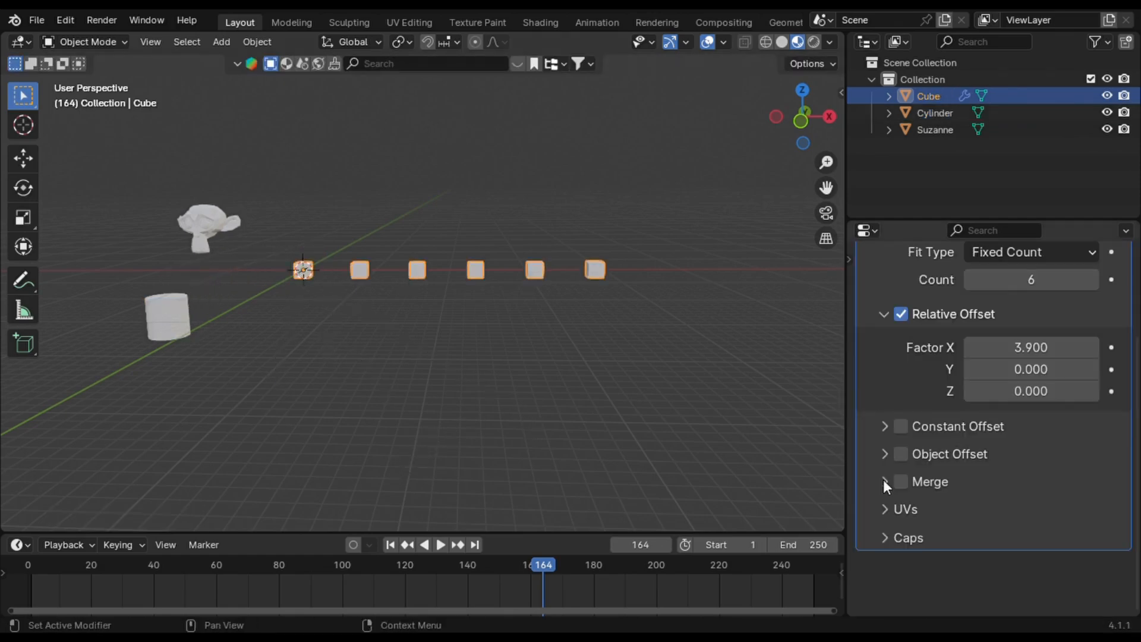
click(885, 538)
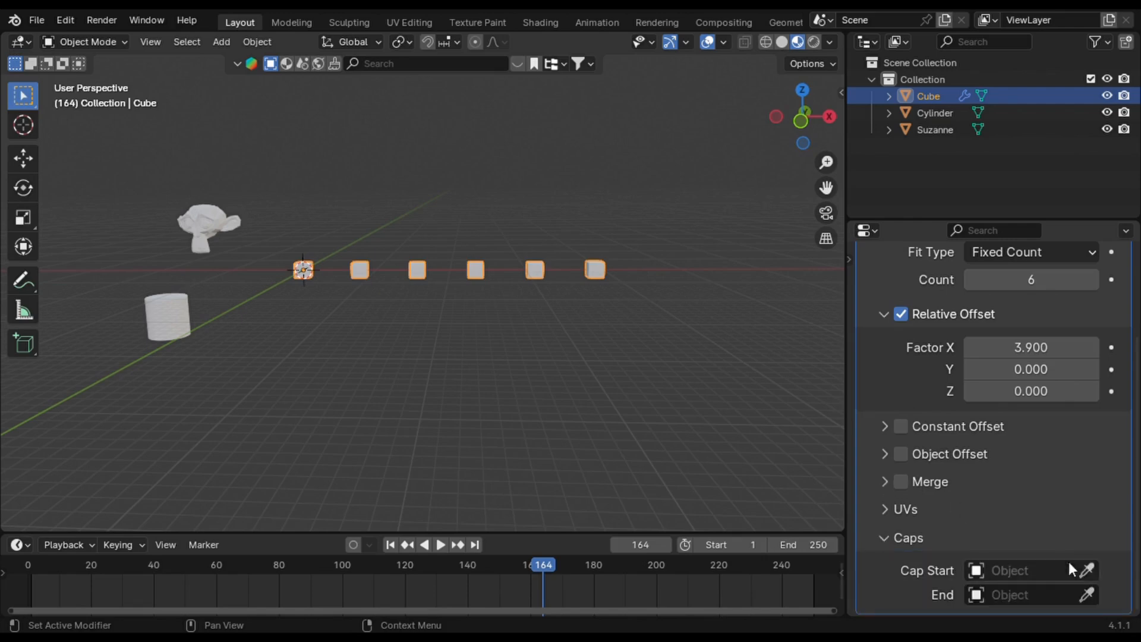
click(1086, 571)
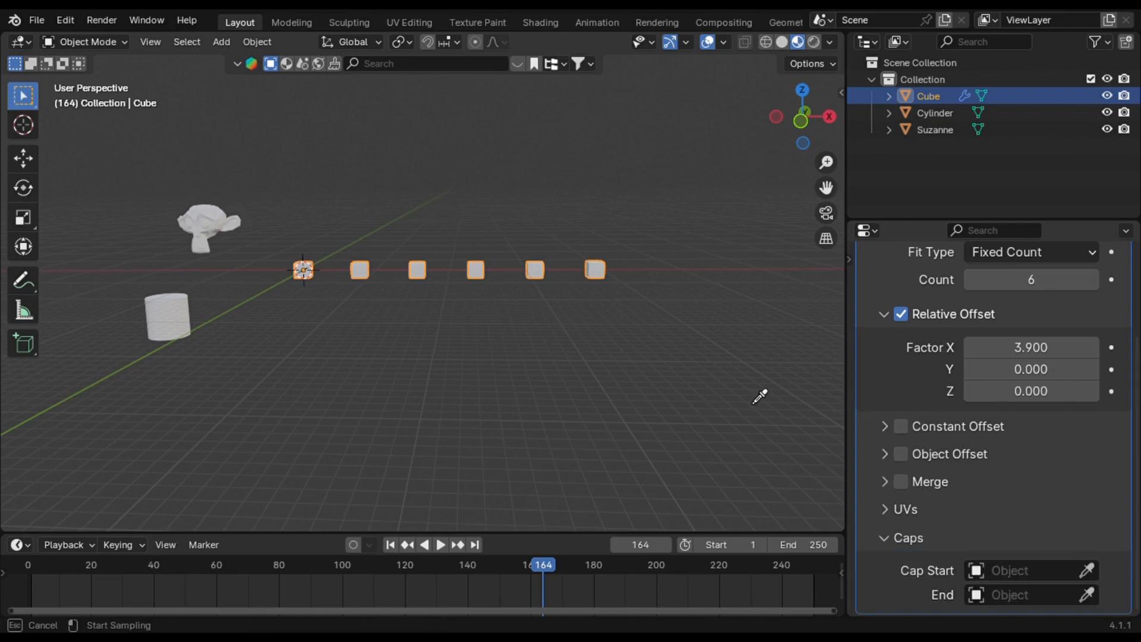
click(208, 223)
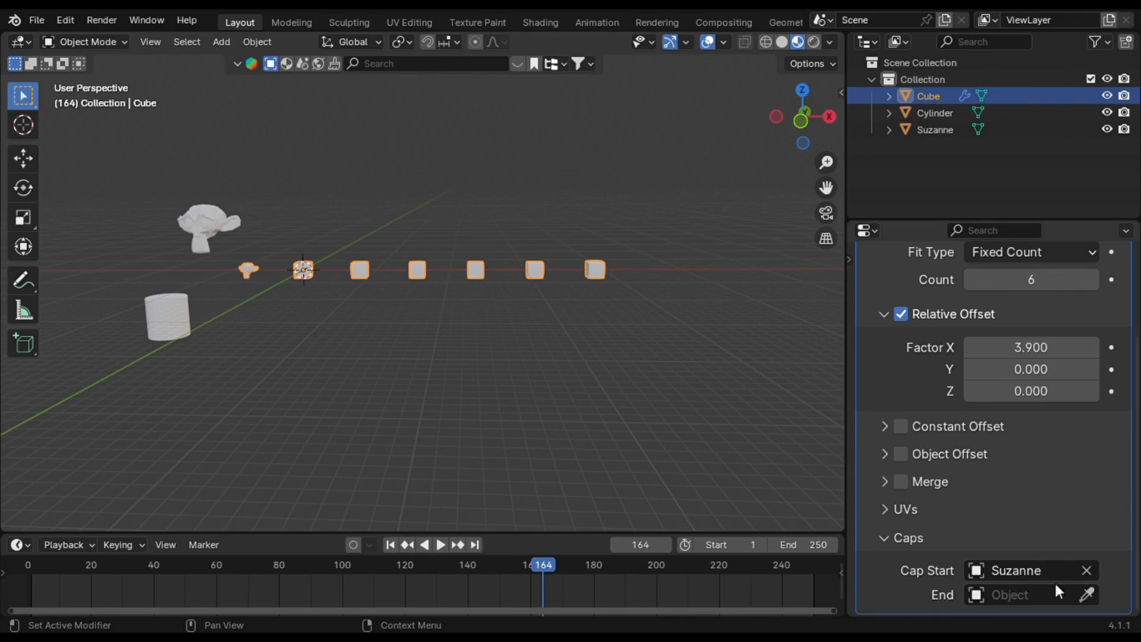
click(1087, 595)
click(171, 322)
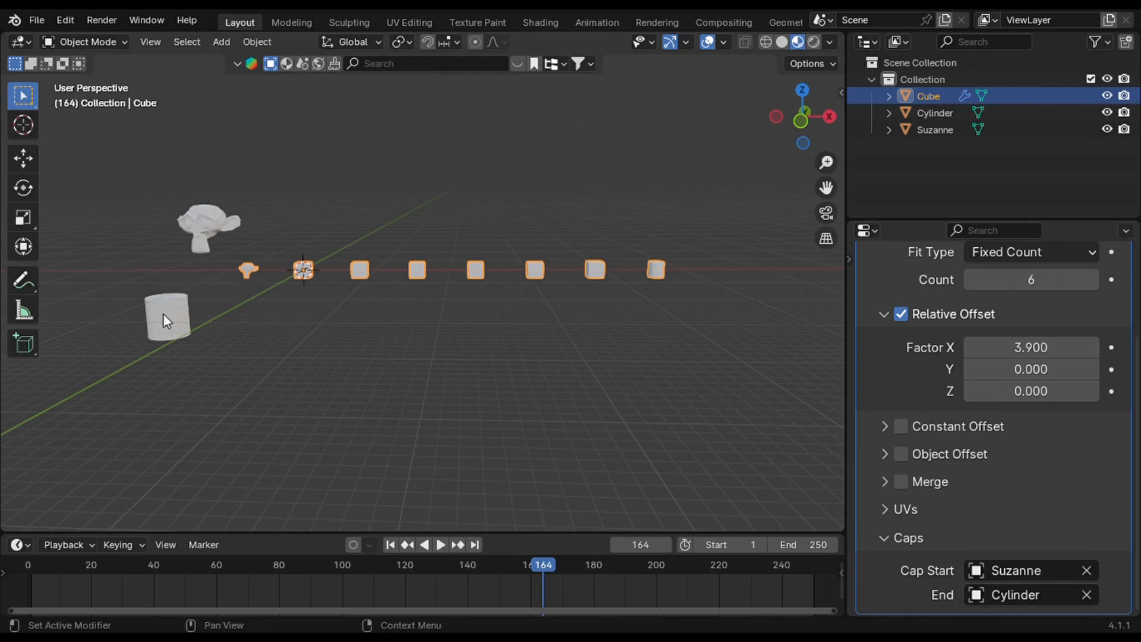
Select the large monkey head and reveal the hidden navigation strip of the Properties editor
click(220, 229)
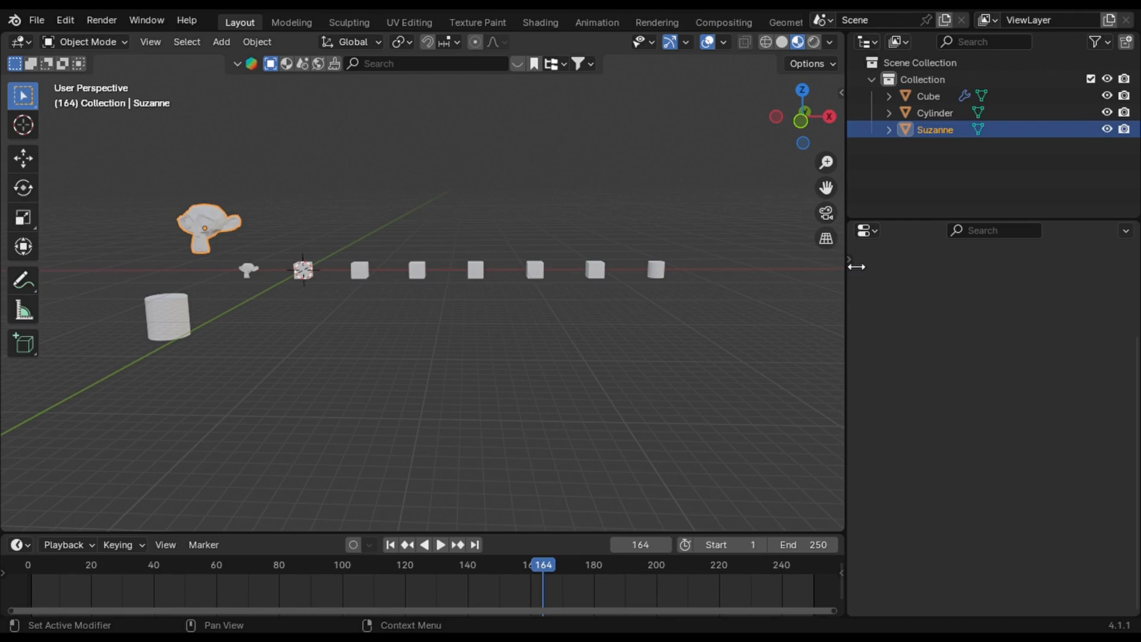
drag(857, 261, 871, 261)
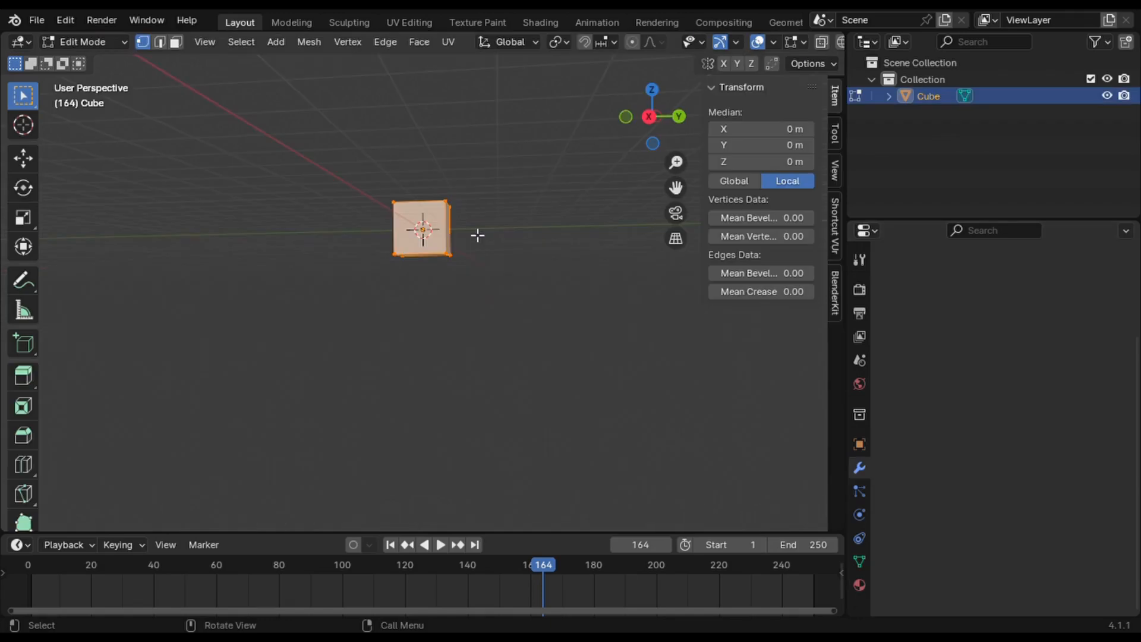
Spin the cube's whole mesh through 360° in Edit Mode
key(Tab)
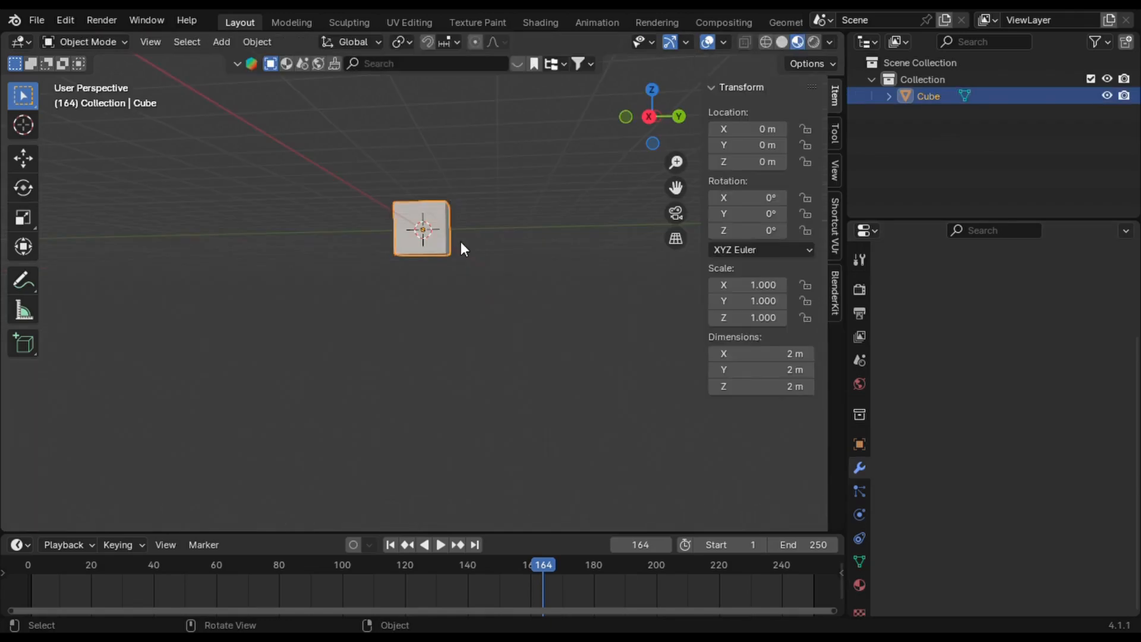
click(669, 198)
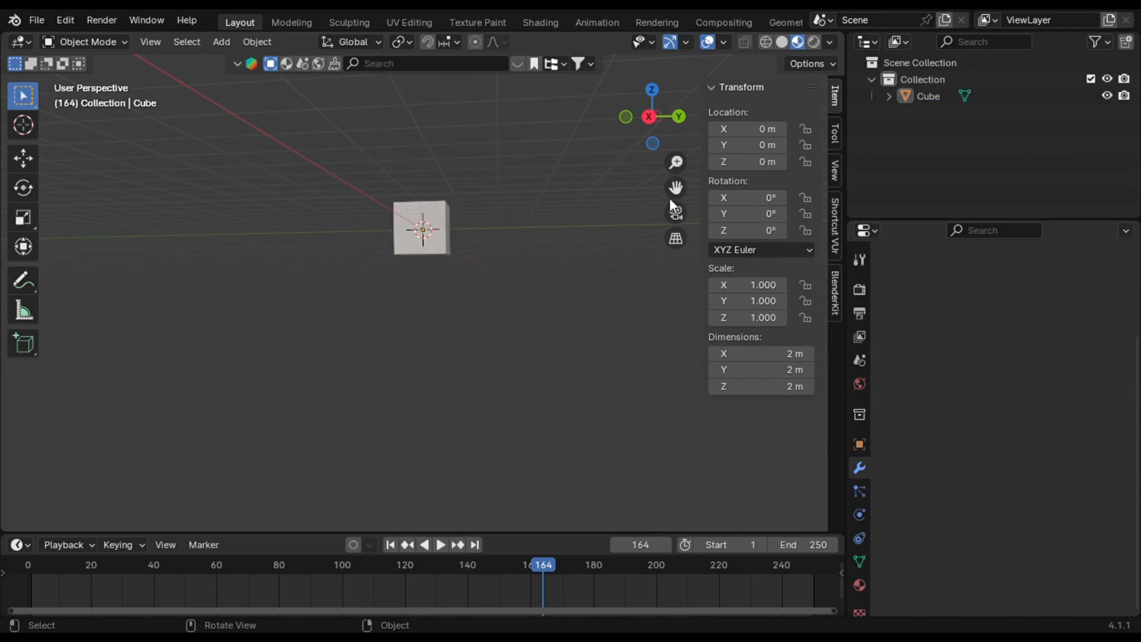
drag(676, 188, 673, 221)
key(Tab)
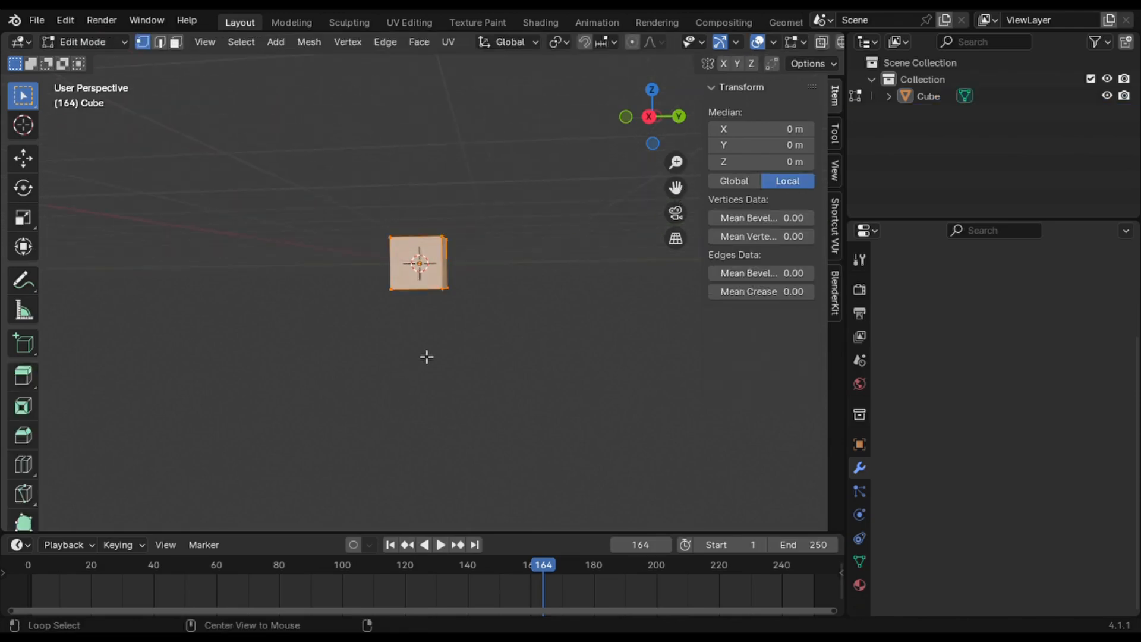
key(alt+e)
click(364, 472)
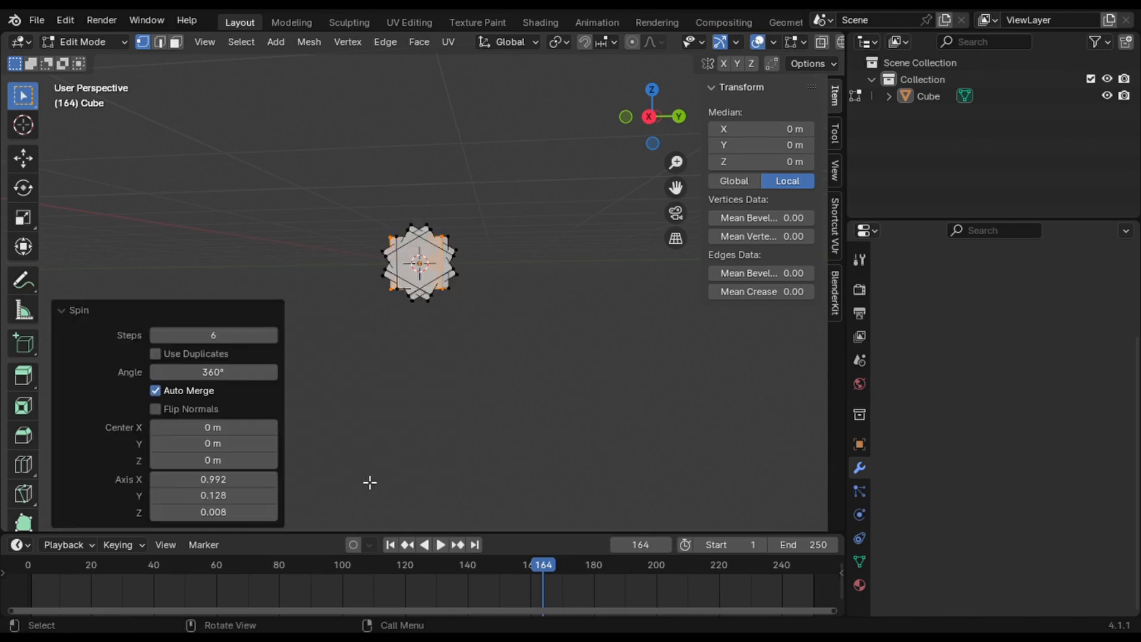
Adjust the number of spin steps and set Center X to 26.2 m to form a ring of eight cubes
drag(253, 336, 236, 336)
drag(264, 428, 324, 428)
drag(216, 336, 245, 336)
mouse_move(265, 430)
mouse_down()
mouse_move(277, 430)
mouse_move(258, 427)
mouse_up()
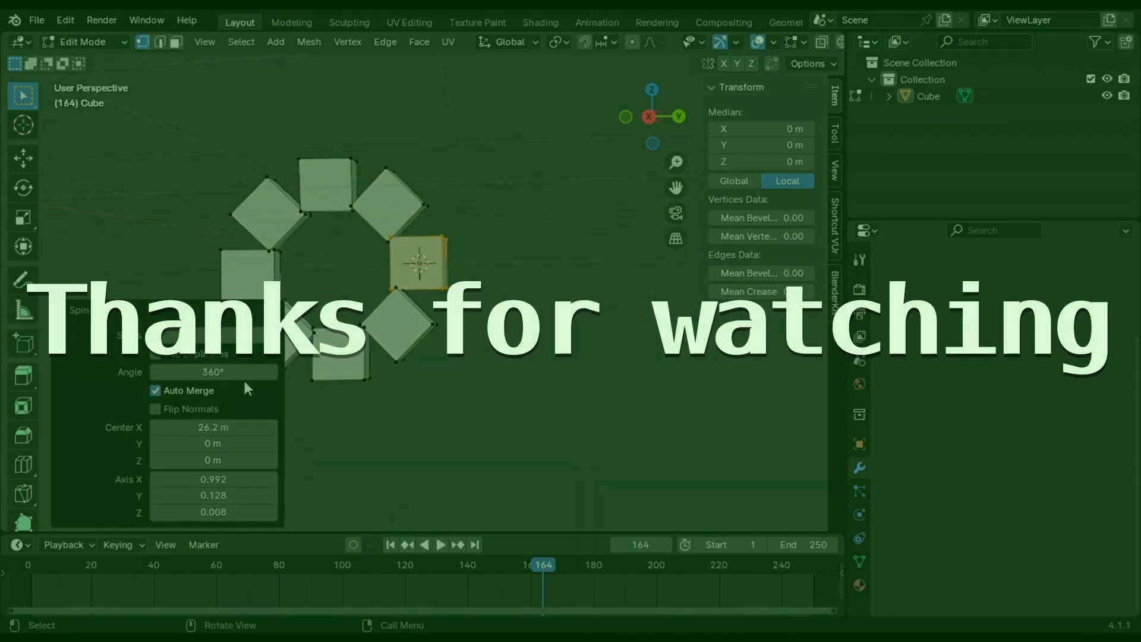